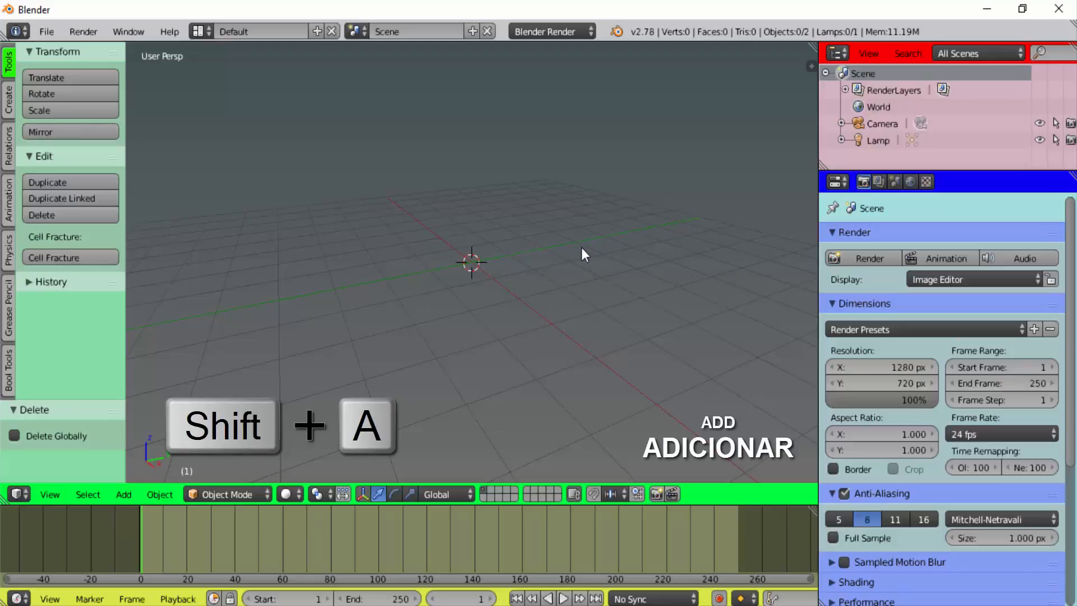
# Step: Add a plane mesh at the scene's origin
pyautogui.hotkey('shift', 'a')
pyautogui.moveTo(581, 248)
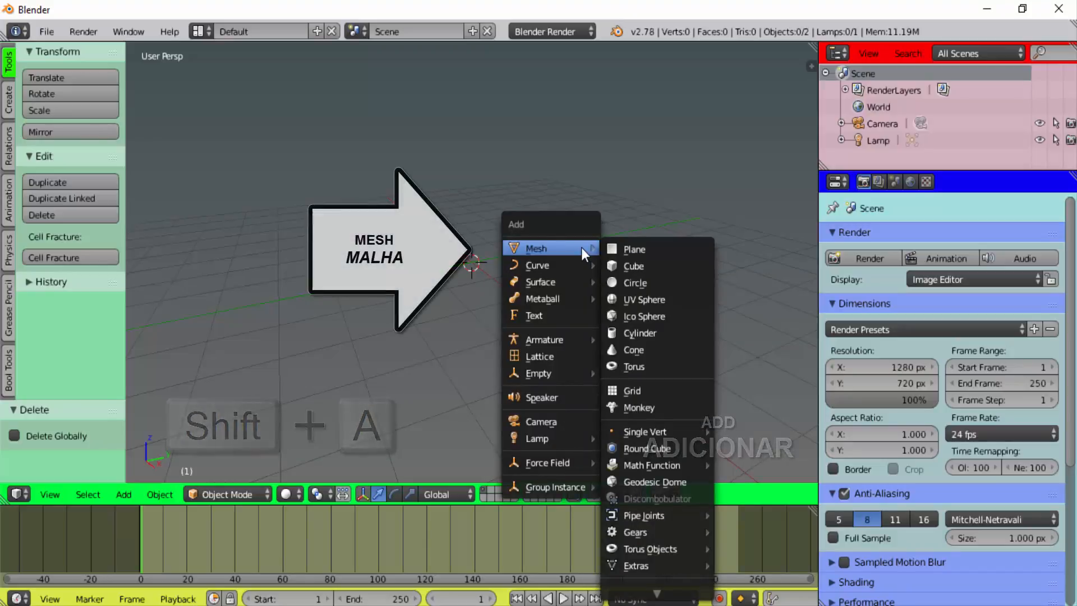
pyautogui.click(645, 249)
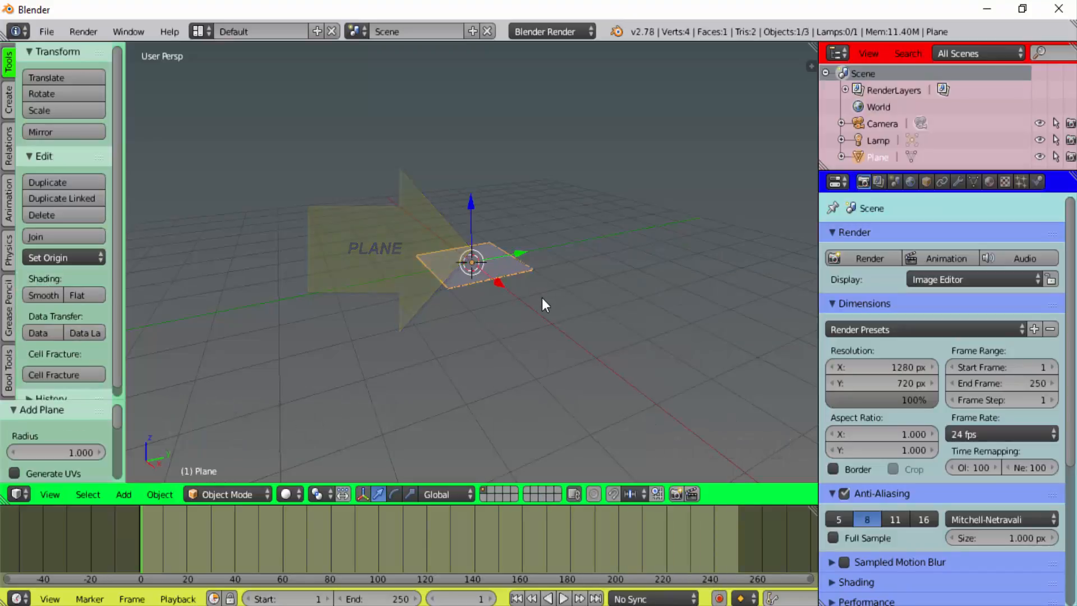
pyautogui.scroll(2, 561, 339)
pyautogui.scroll(2, 564, 346)
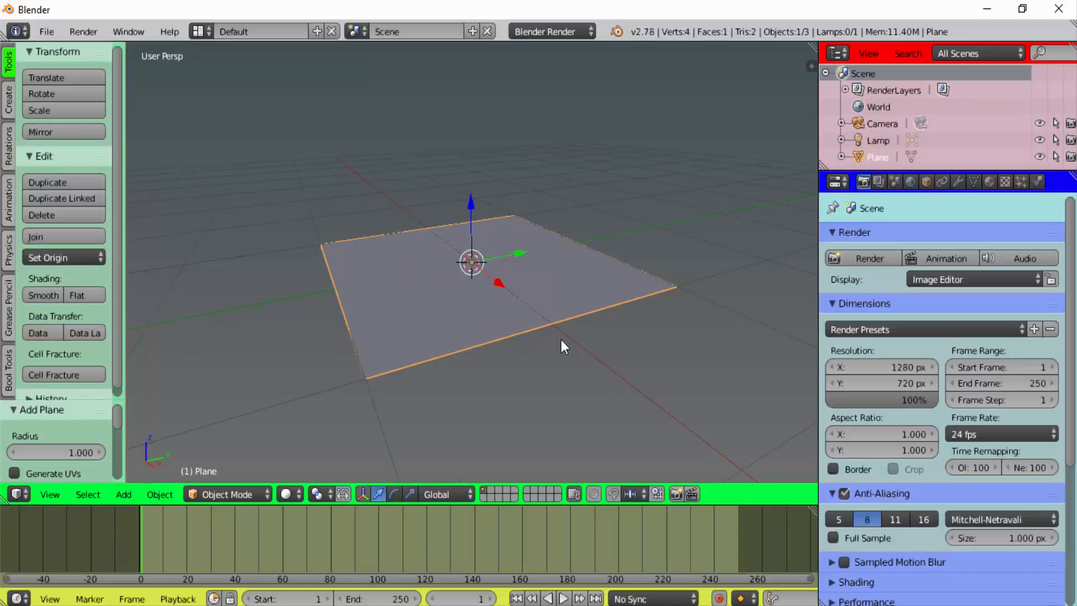
# Step: Subdivide the plane in Edit Mode with 20 cuts and return to Object Mode
pyautogui.click(220, 494)
pyautogui.click(224, 456)
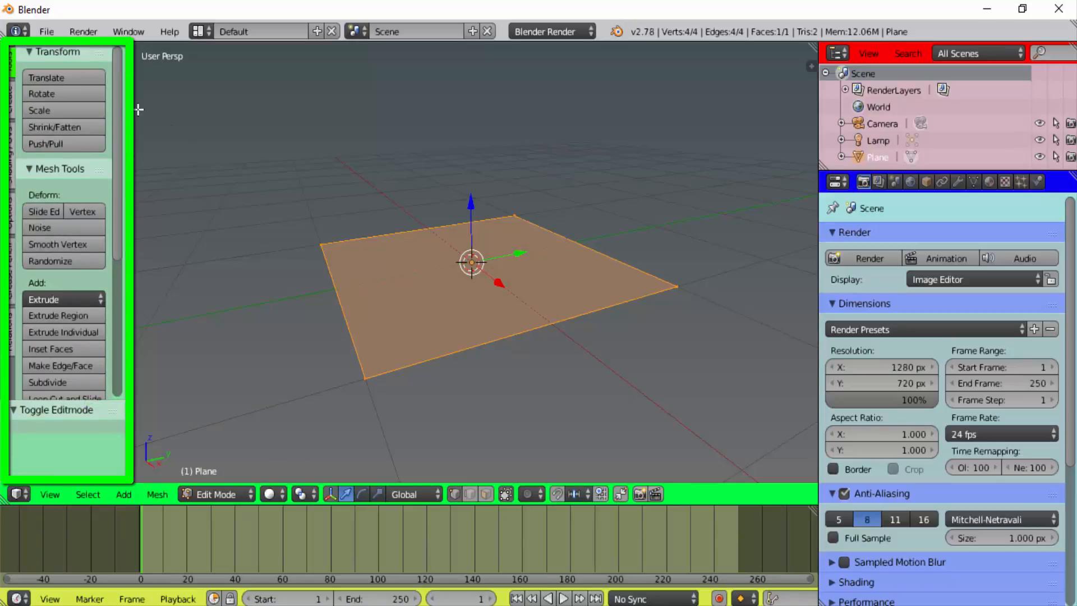
pyautogui.moveTo(119, 85); pyautogui.dragTo(119, 194)
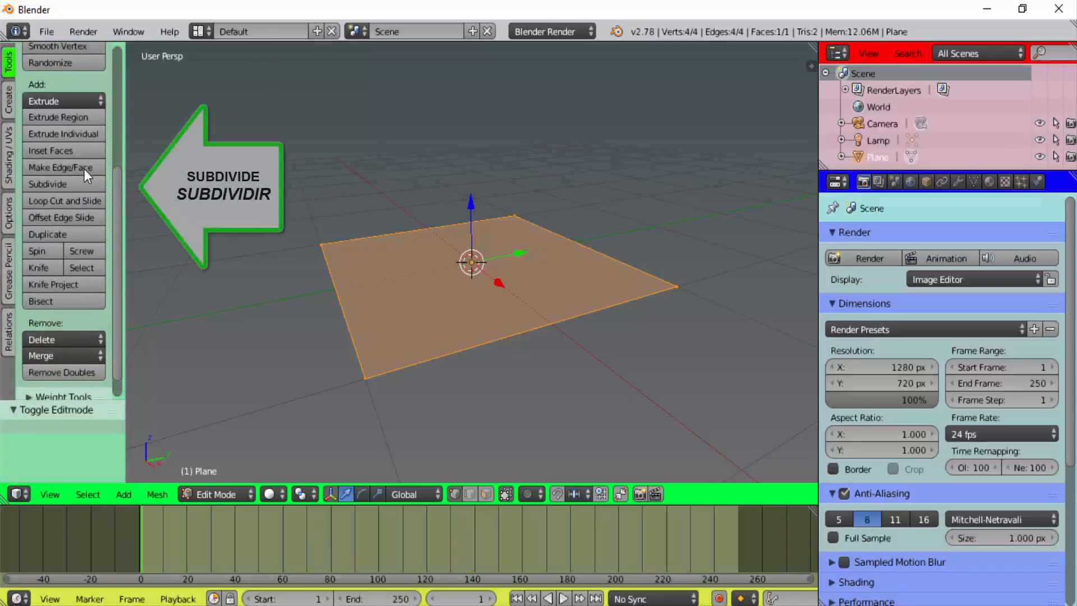
pyautogui.click(54, 184)
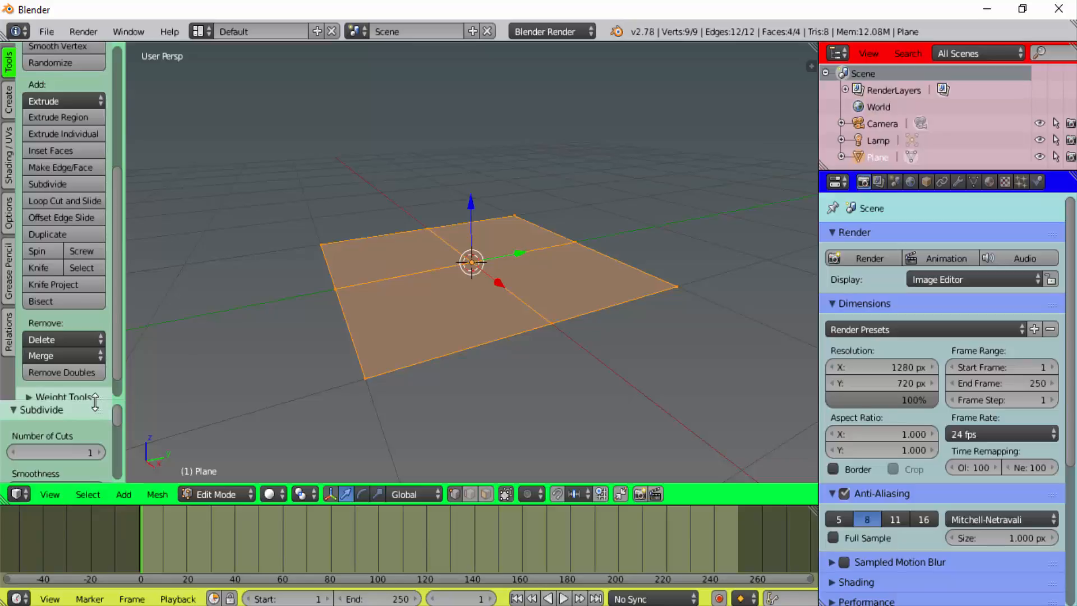
pyautogui.moveTo(96, 402); pyautogui.dragTo(97, 243)
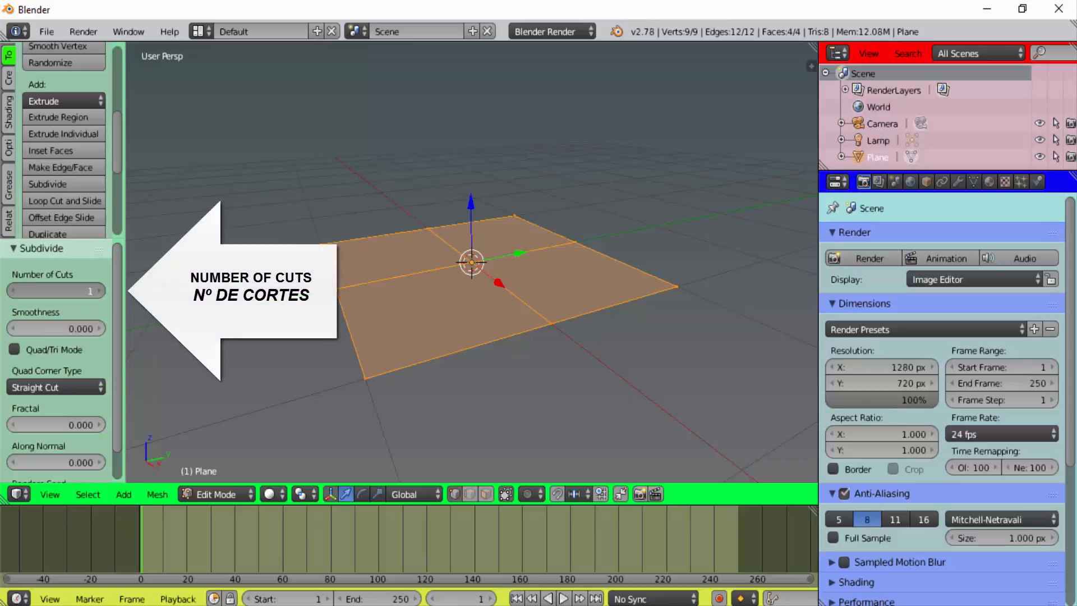
pyautogui.click(52, 291)
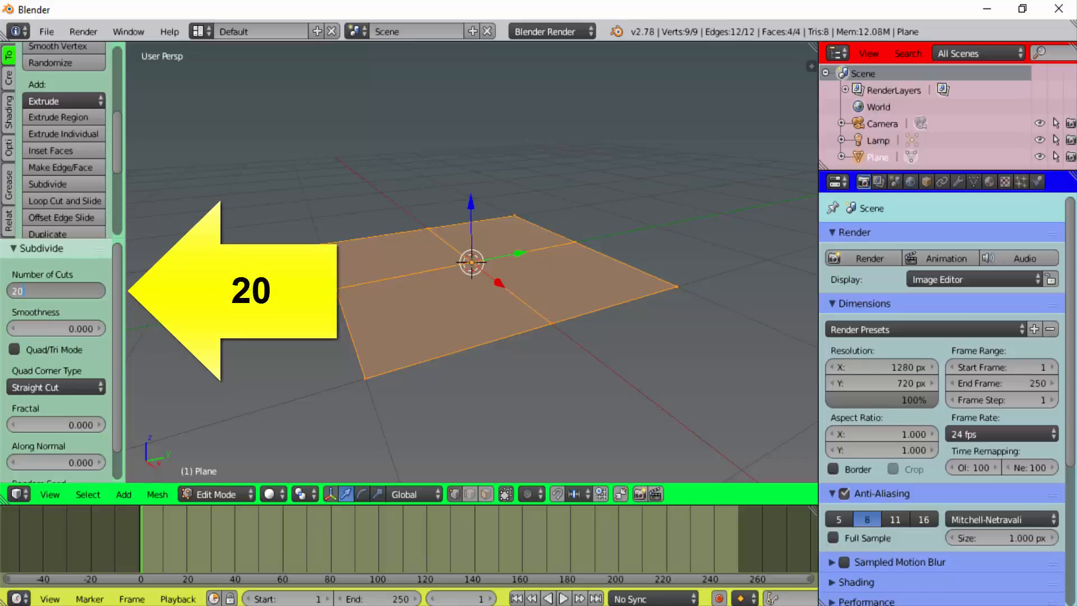
pyautogui.press('Return')
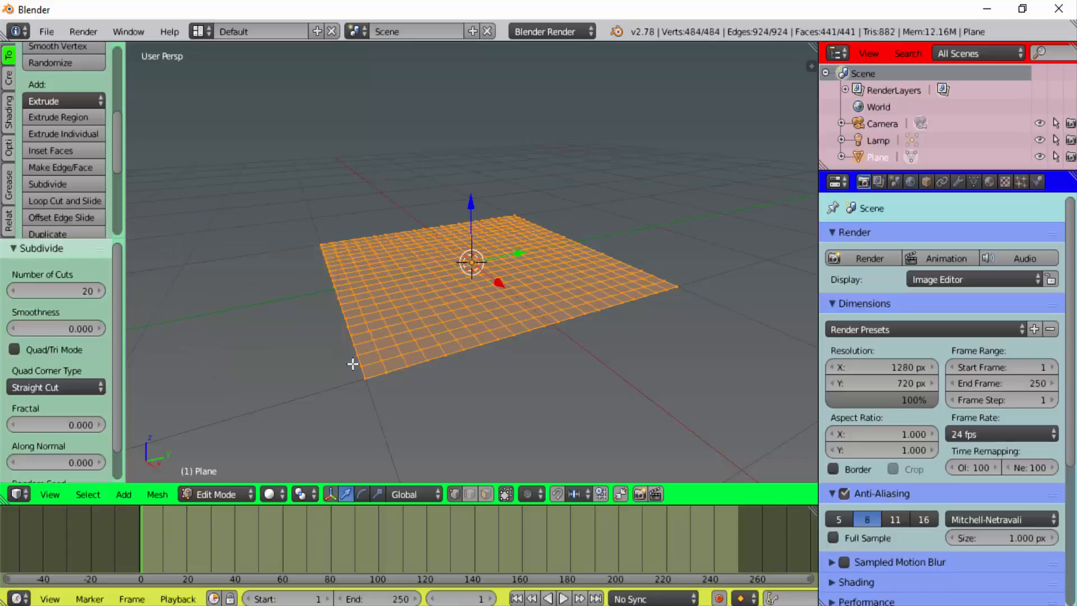
pyautogui.click(238, 489)
pyautogui.click(237, 477)
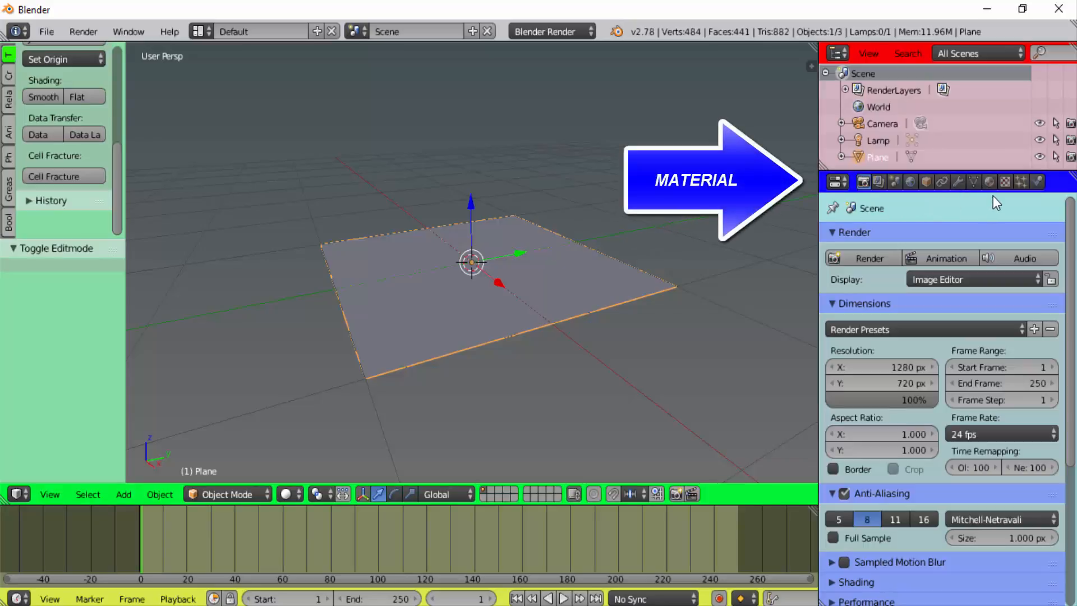
# Step: Create a new material for the plane and set its diffuse color to red
pyautogui.click(990, 182)
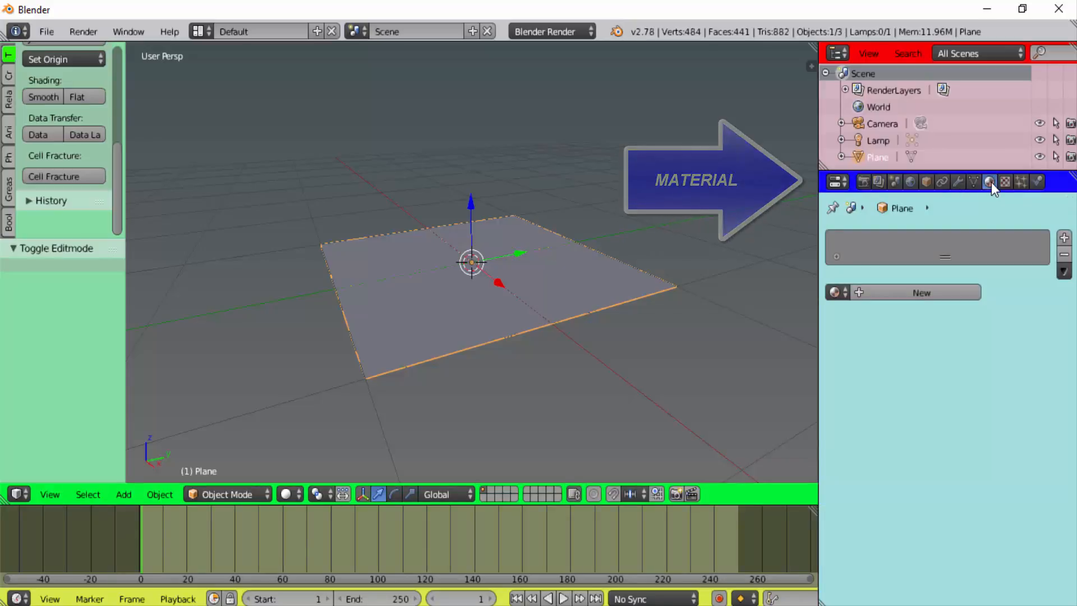
pyautogui.click(917, 291)
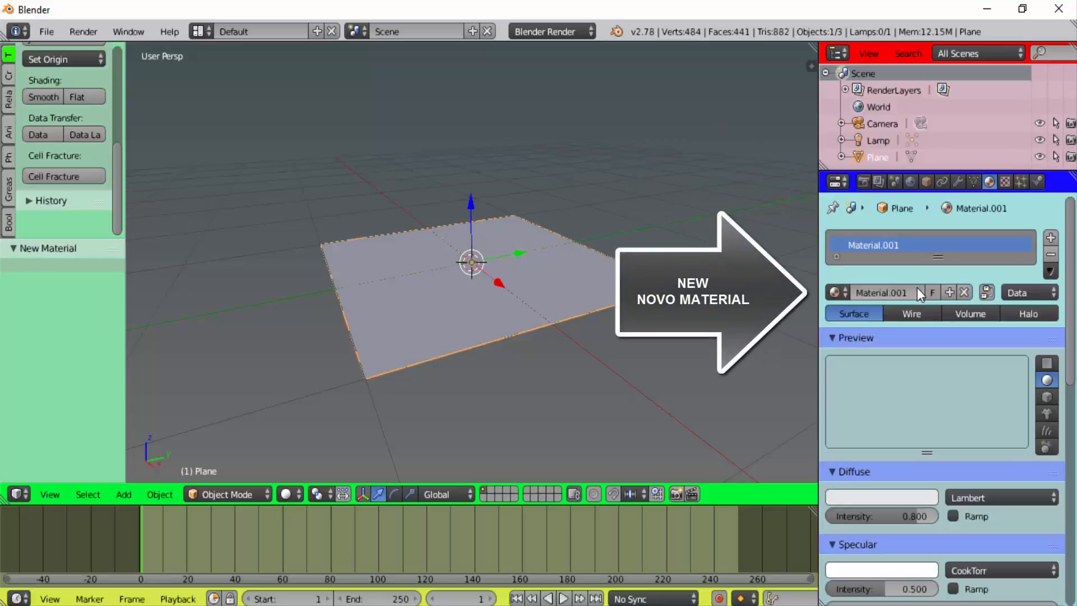
pyautogui.click(883, 497)
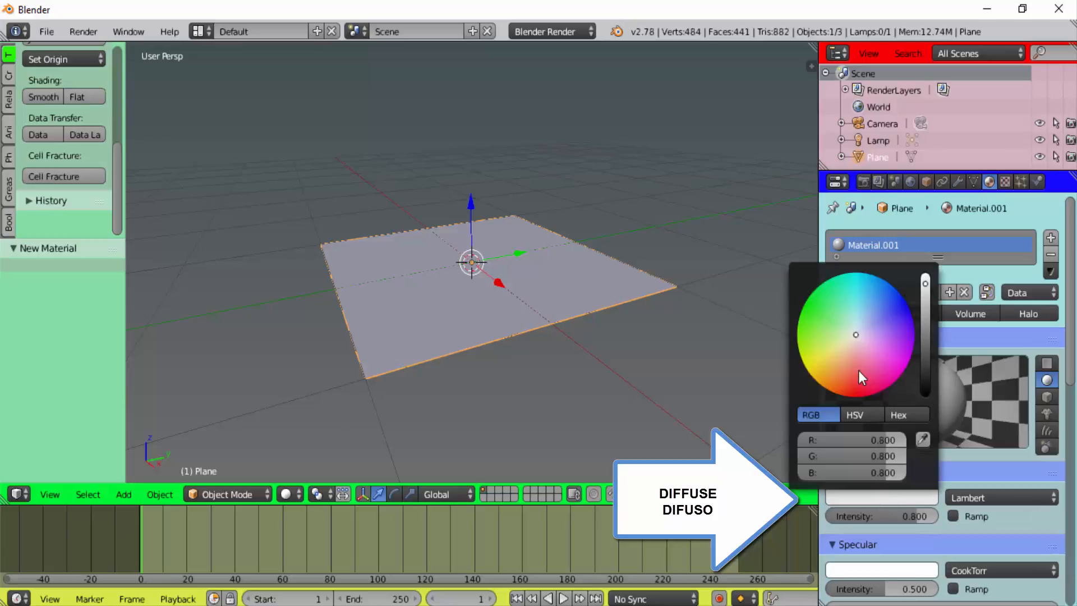
pyautogui.click(857, 390)
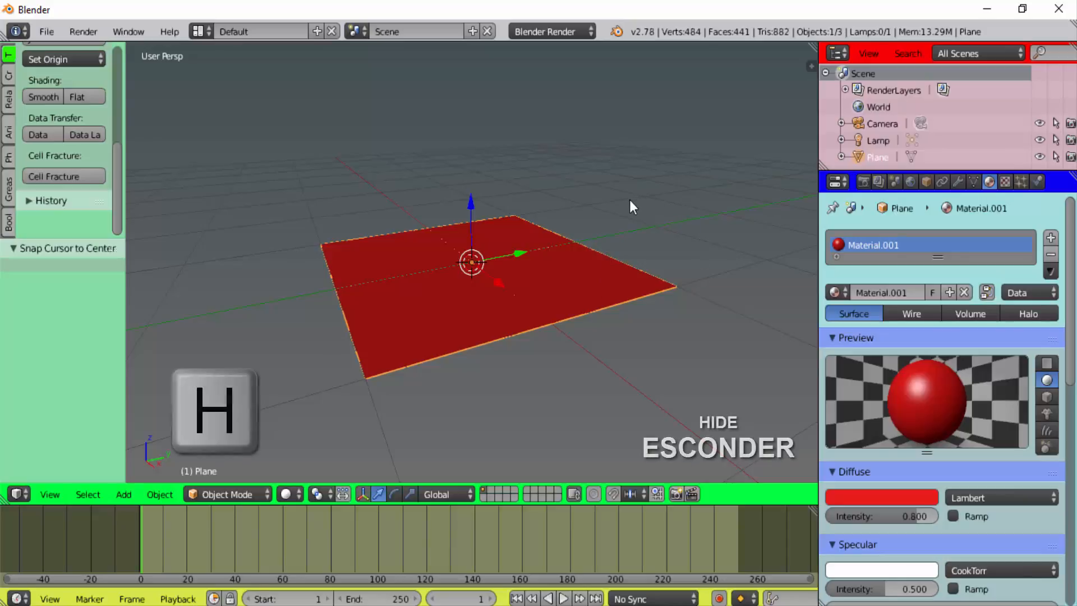
# Step: Hide the red plane and add a second plane mesh at the origin
pyautogui.press('h')
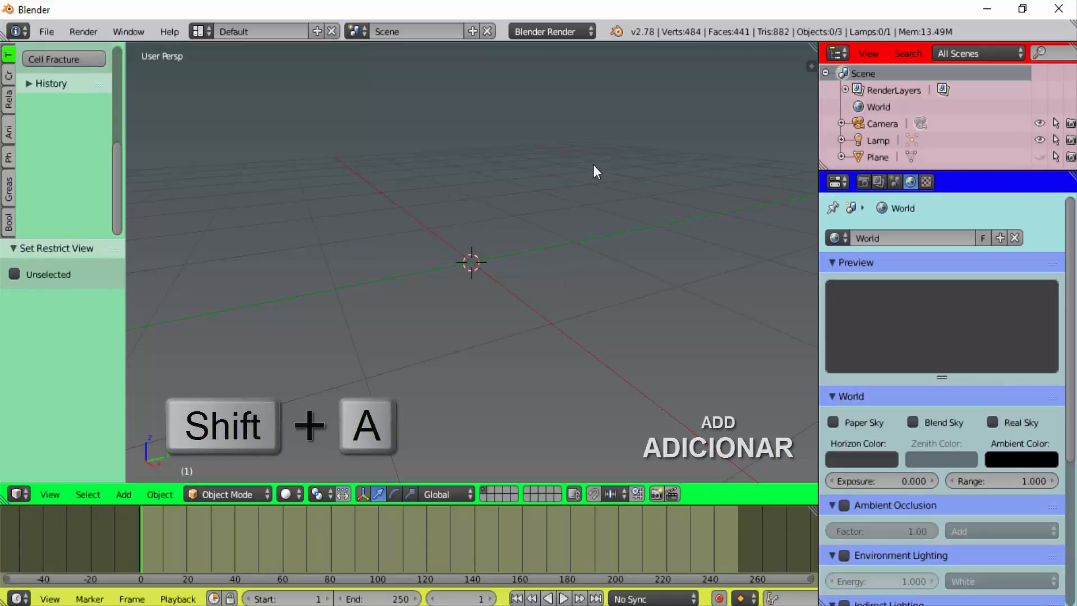
pyautogui.hotkey('shift', 'a')
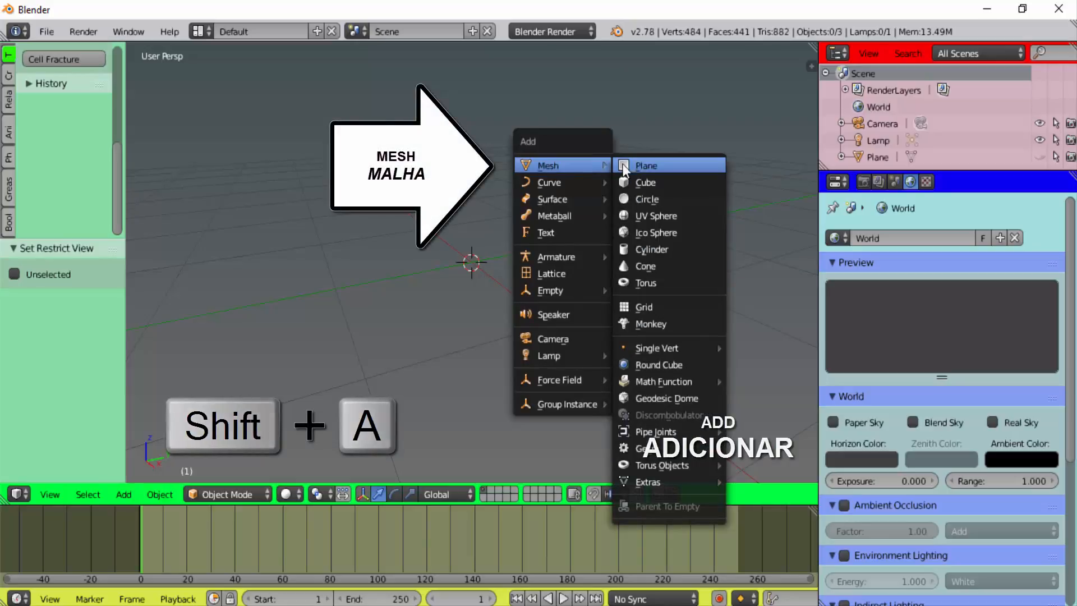
pyautogui.click(649, 166)
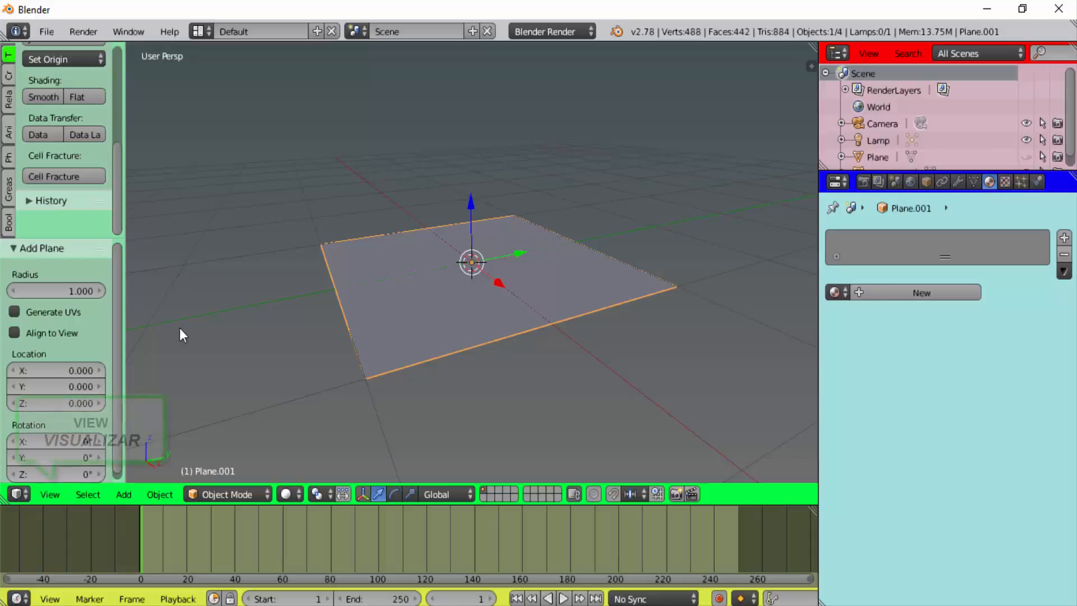
# Step: In Edit Mode from the top view, delete the two vertices on the new plane's positive X side
pyautogui.click(51, 493)
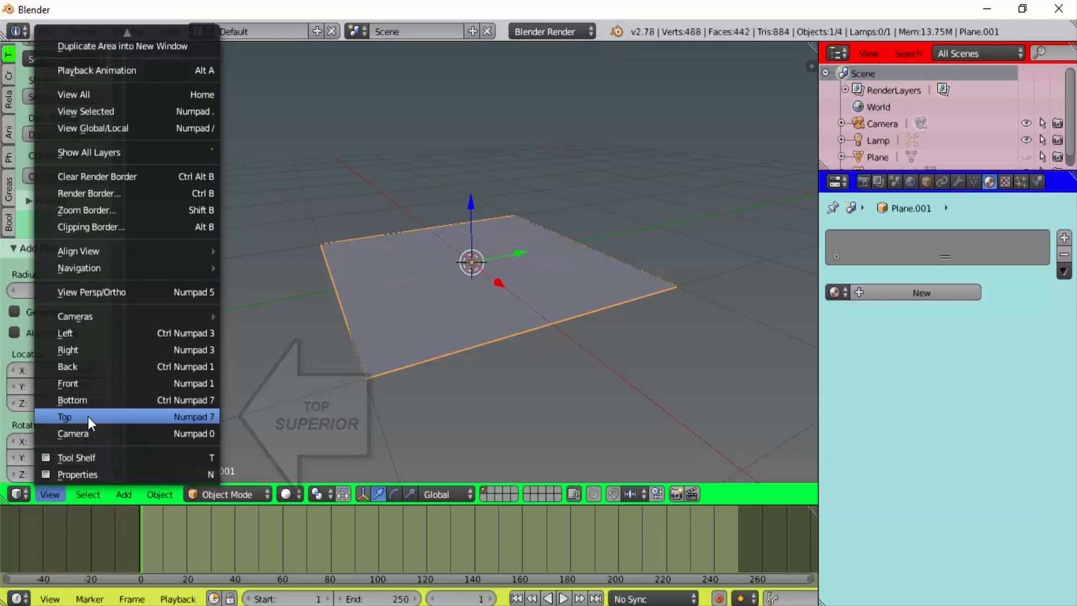
pyautogui.click(89, 417)
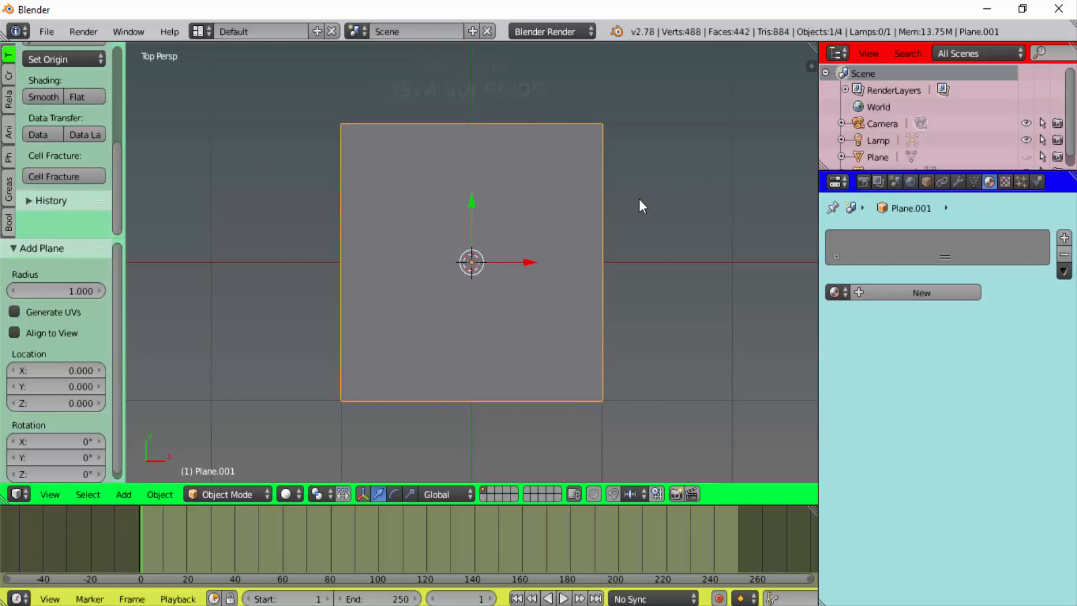
pyautogui.click(226, 494)
pyautogui.click(230, 456)
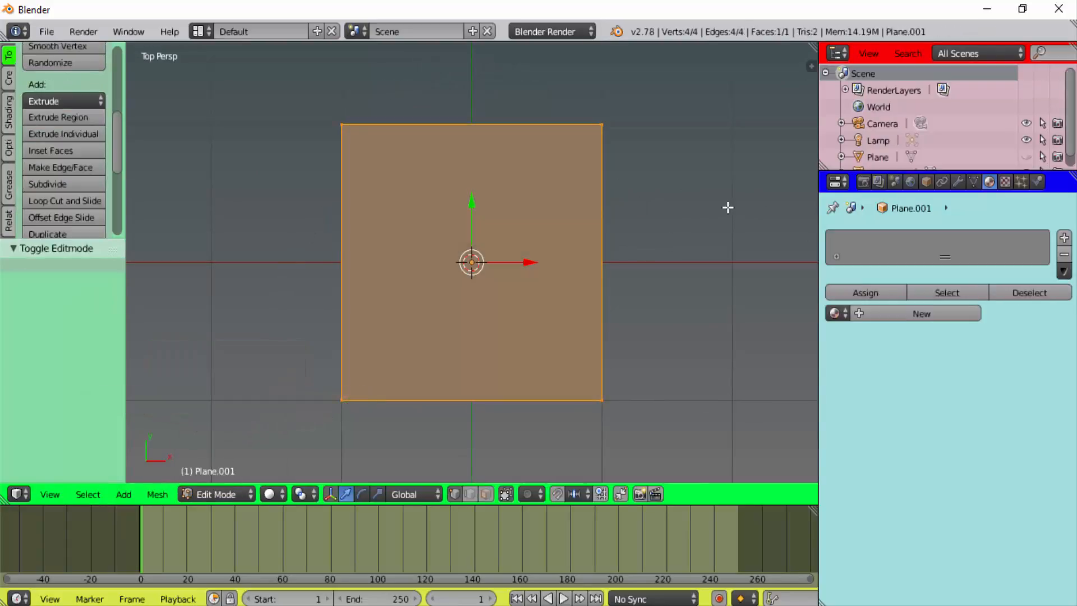
pyautogui.press('a')
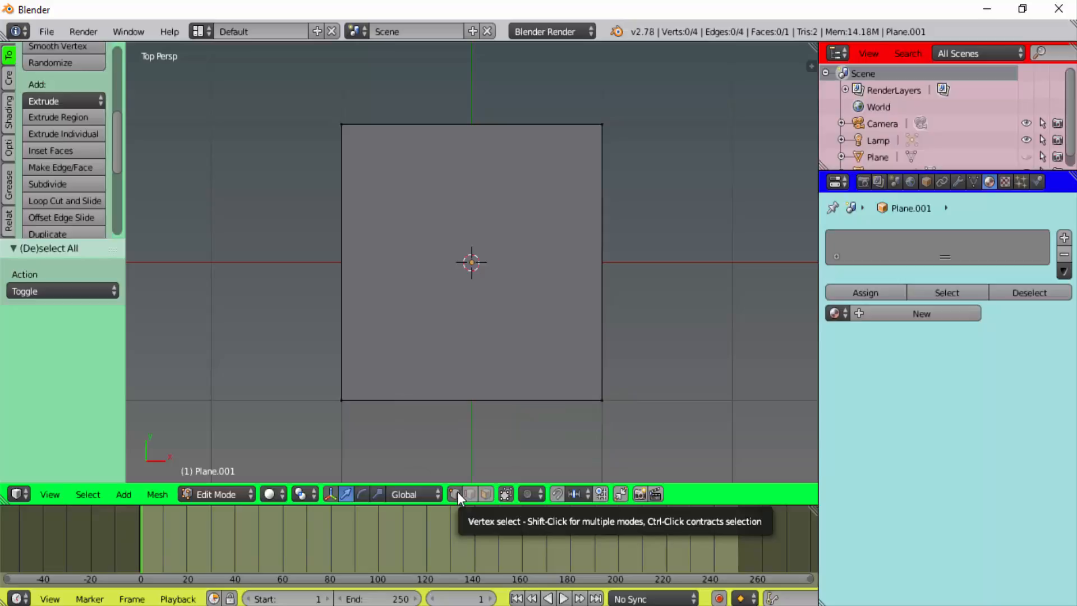
pyautogui.rightClick(602, 122)
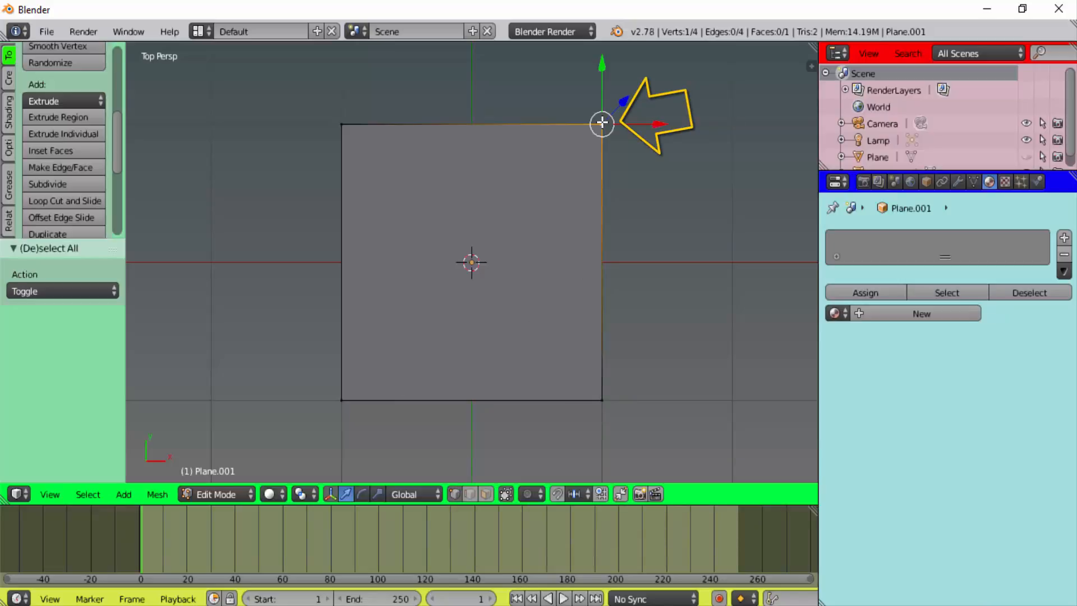
pyautogui.press('shift')
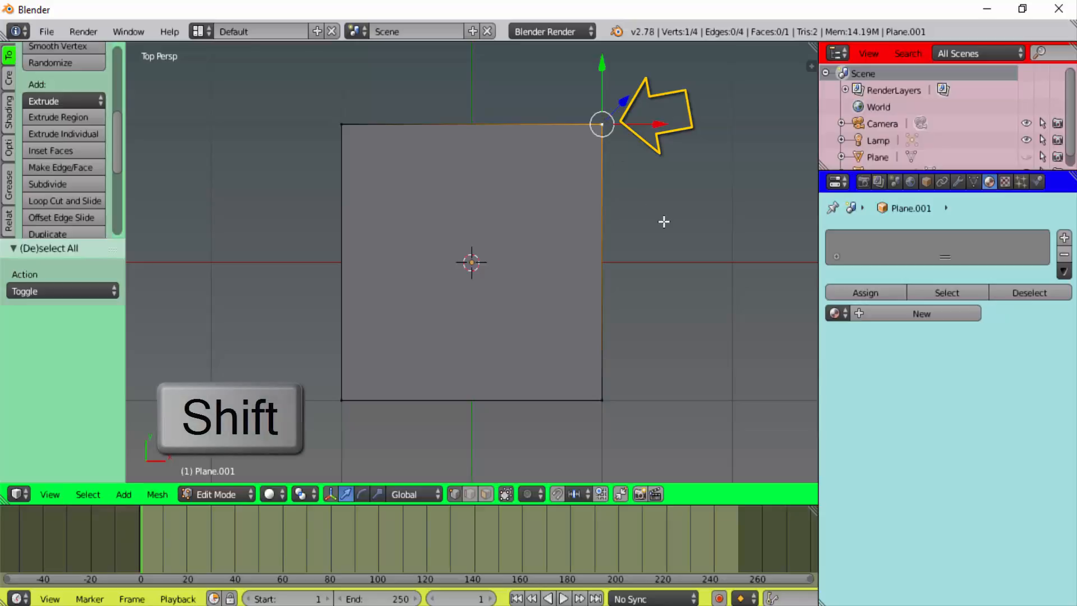
pyautogui.keyDown('shift'); pyautogui.rightClick(601, 401); pyautogui.keyUp('shift')
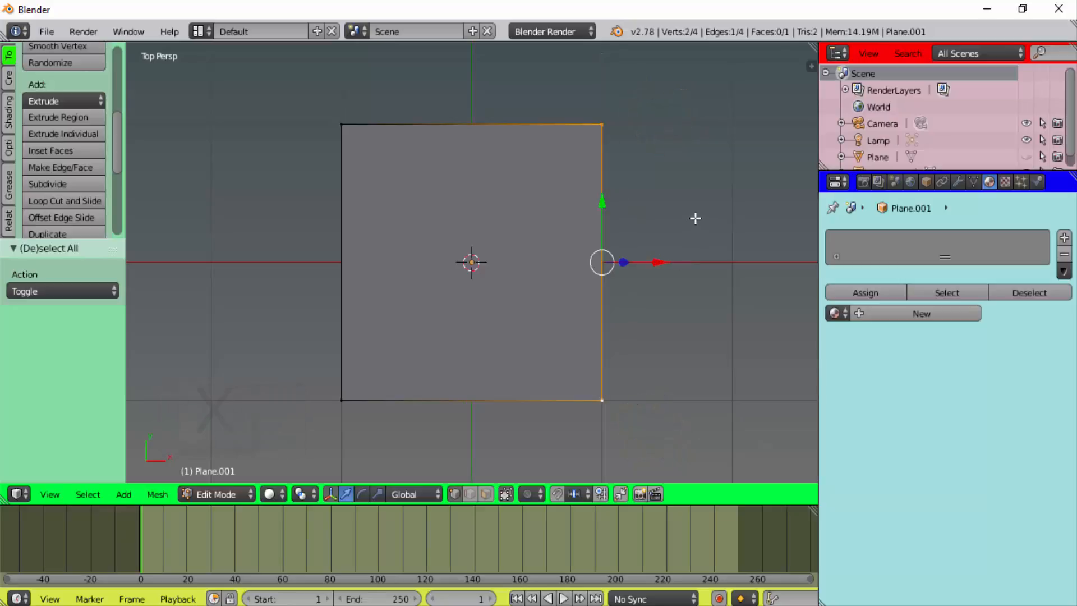
pyautogui.press('x')
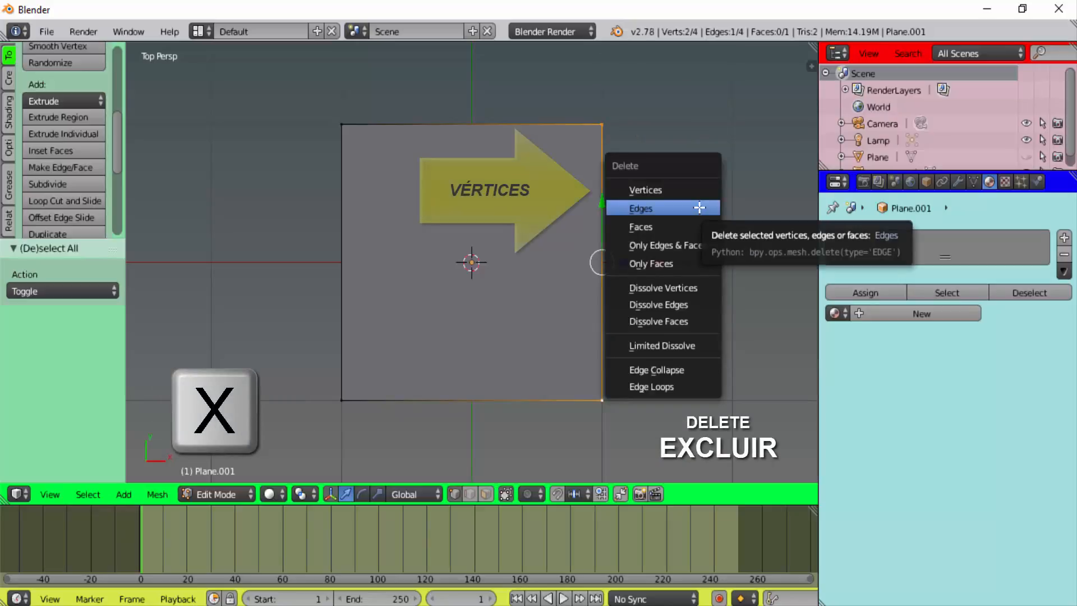
pyautogui.click(648, 190)
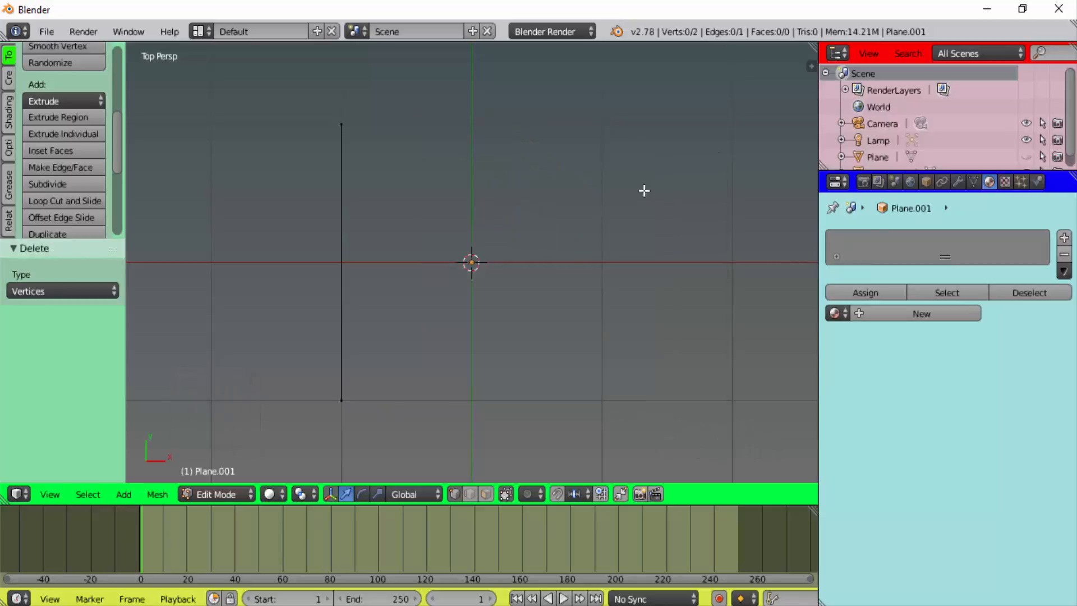
# Step: Move the remaining edge about 1 unit along X onto the Y axis
pyautogui.press('a')
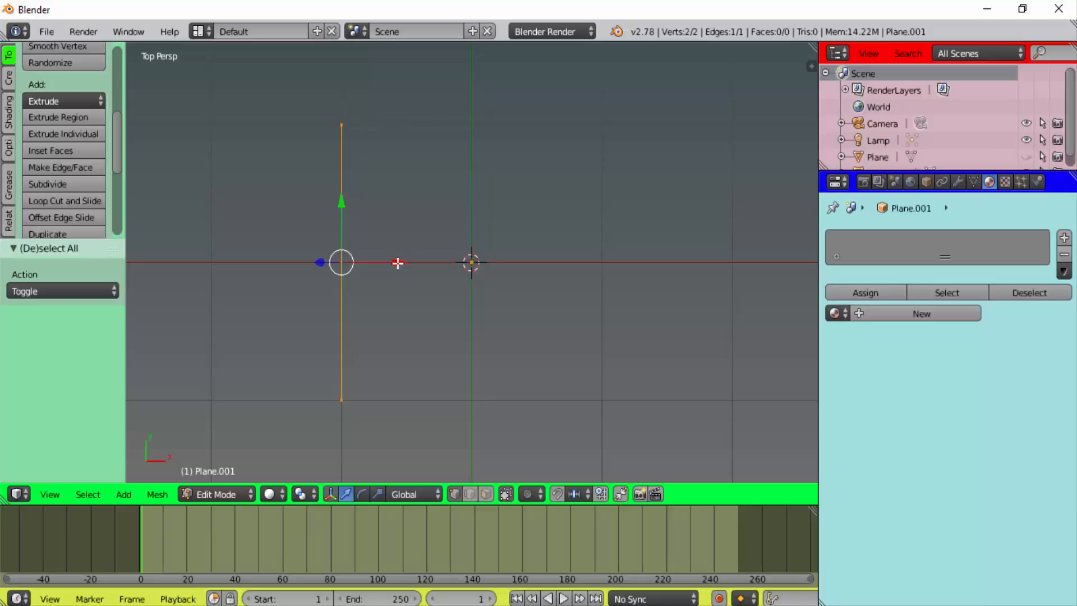
pyautogui.moveTo(399, 263); pyautogui.dragTo(529, 278)
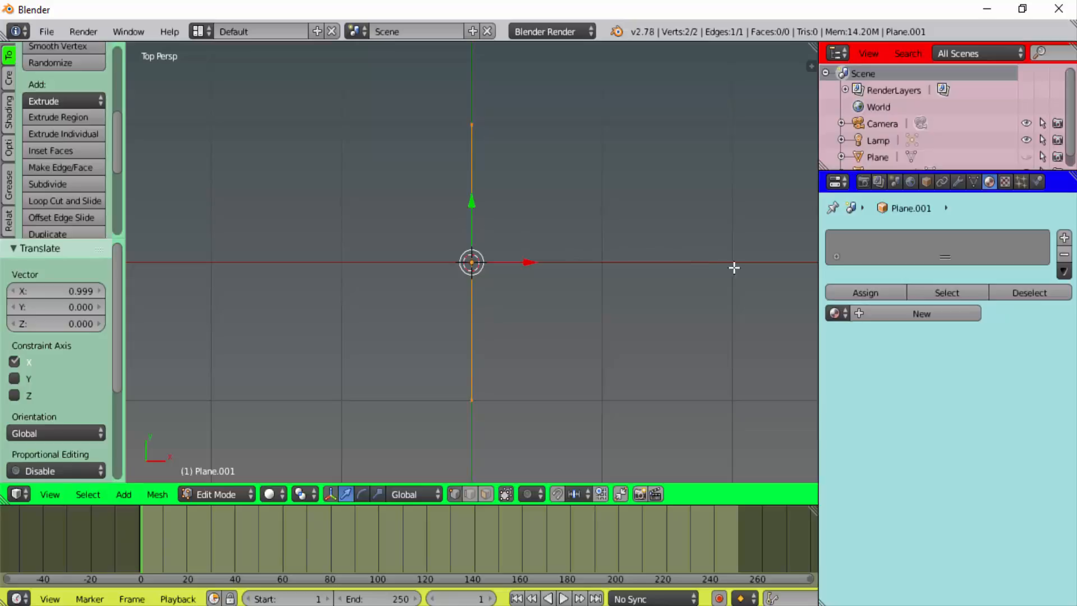
# Step: Scale the edge to about 0.371 along Y and move it about -0.575 along Y
pyautogui.press('s')
pyautogui.press('y')
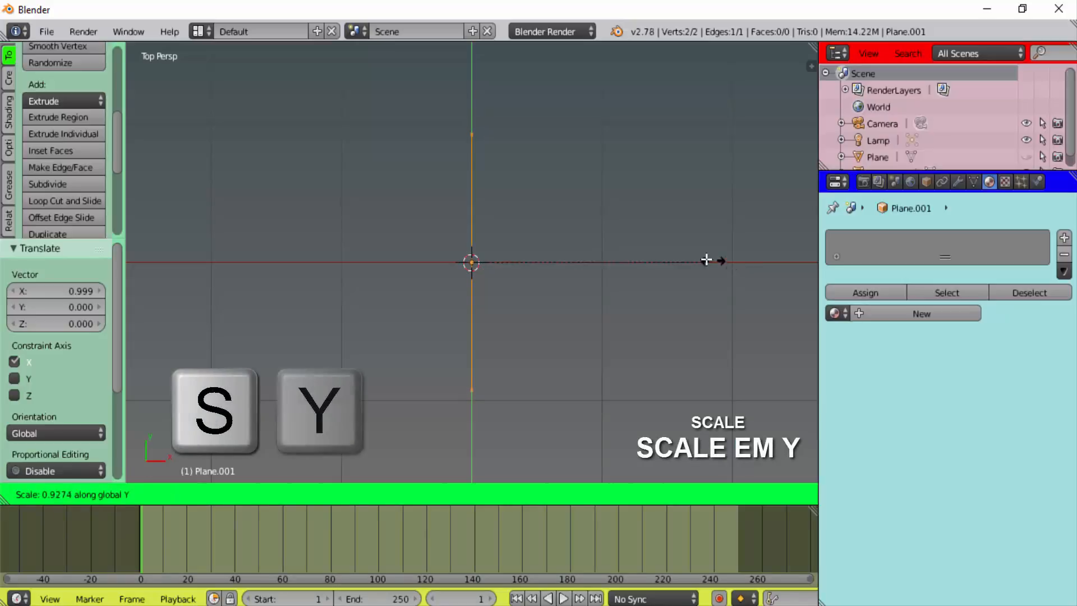
pyautogui.click(567, 238)
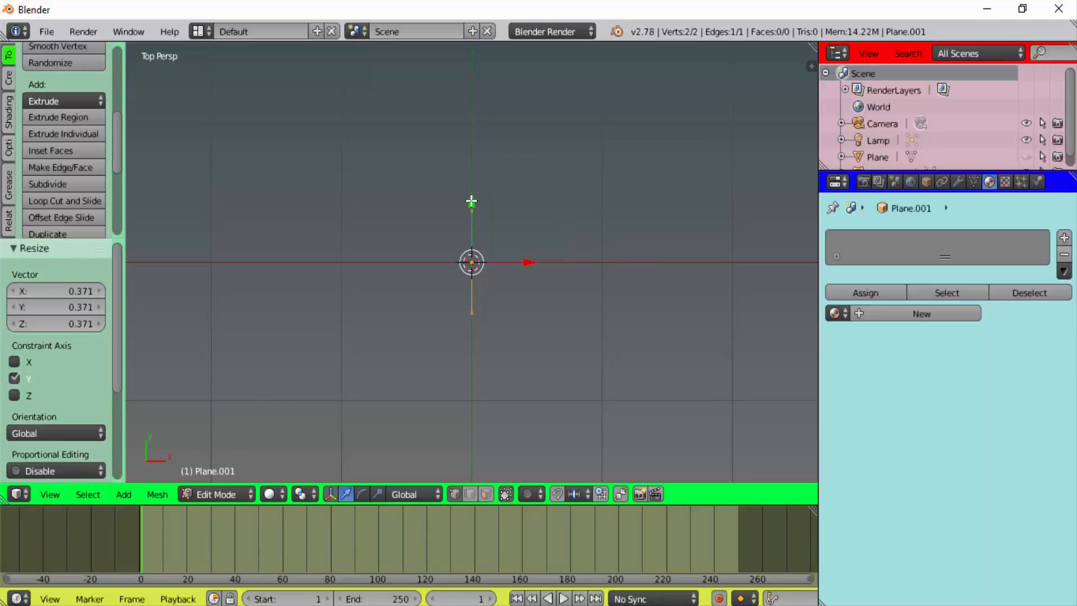
pyautogui.moveTo(471, 202); pyautogui.dragTo(471, 280)
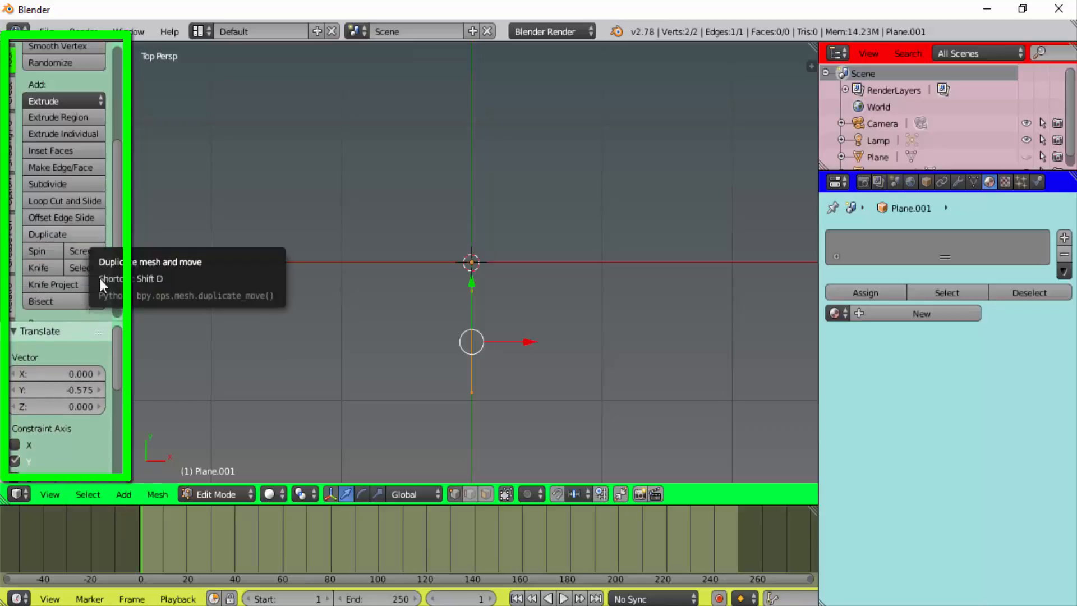
# Step: Apply the Screw tool to the selected edge
pyautogui.moveTo(119, 151); pyautogui.dragTo(119, 165)
pyautogui.scroll(-1, 119, 187)
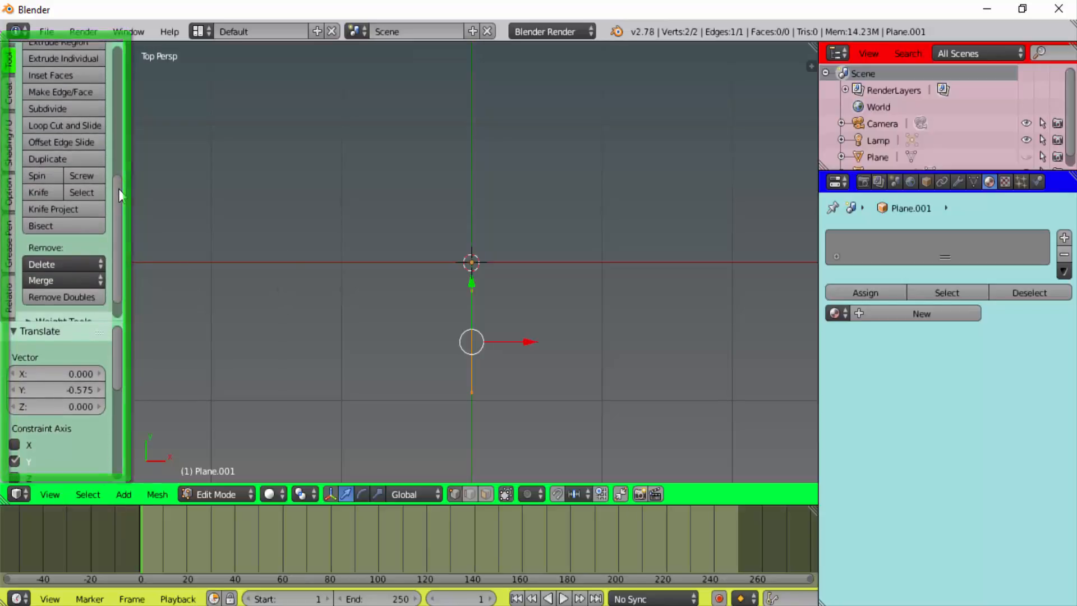
pyautogui.click(79, 176)
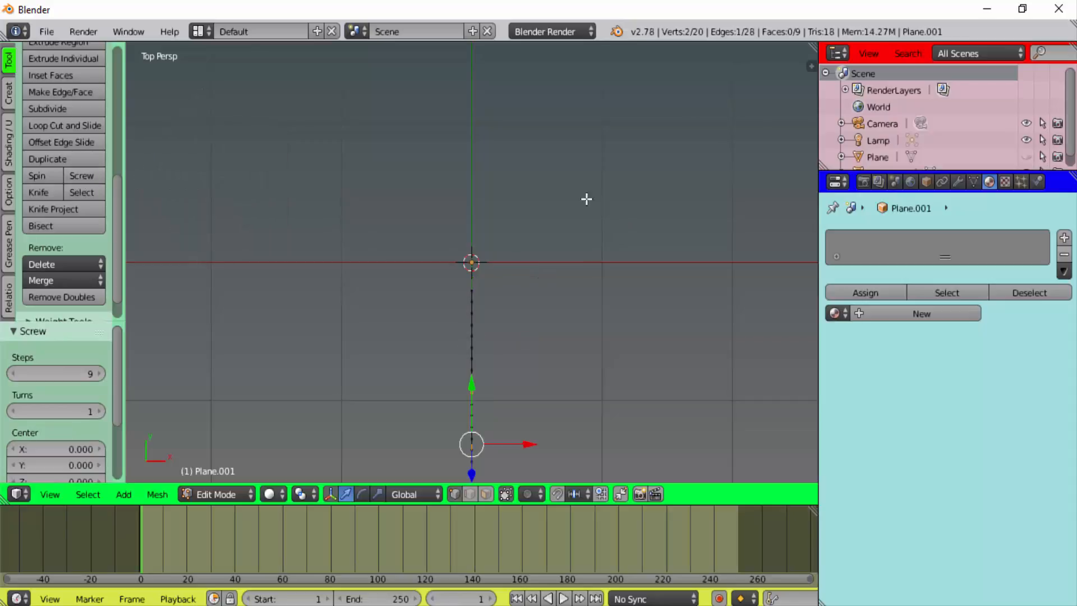
pyautogui.scroll(-2, 585, 199)
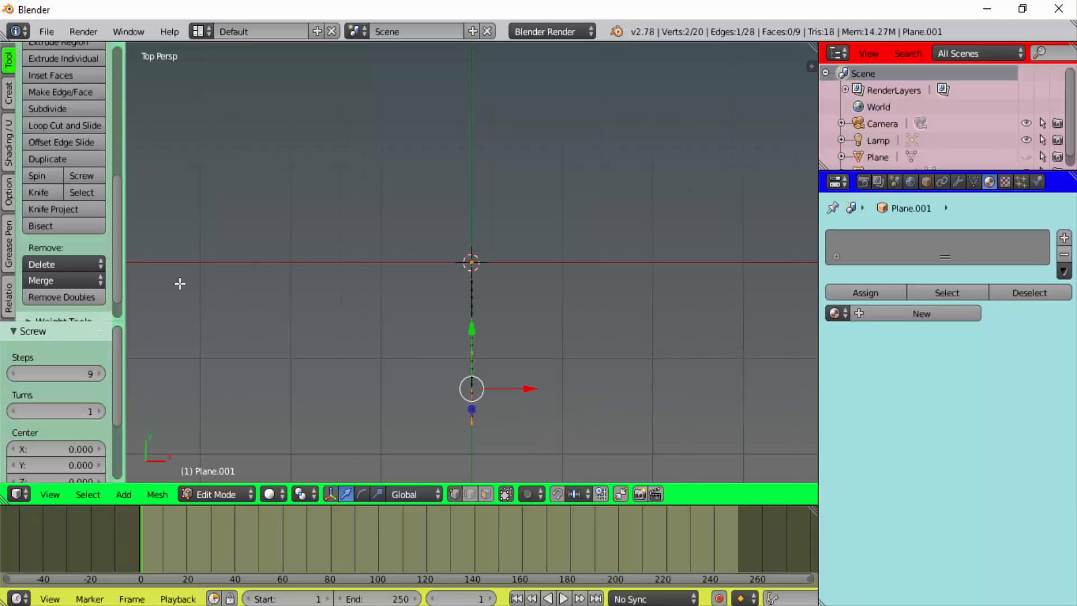
# Step: Set the Screw axis to Y 0 and Z 1 so the edge sweeps around the Z axis
pyautogui.moveTo(73, 323); pyautogui.dragTo(76, 231)
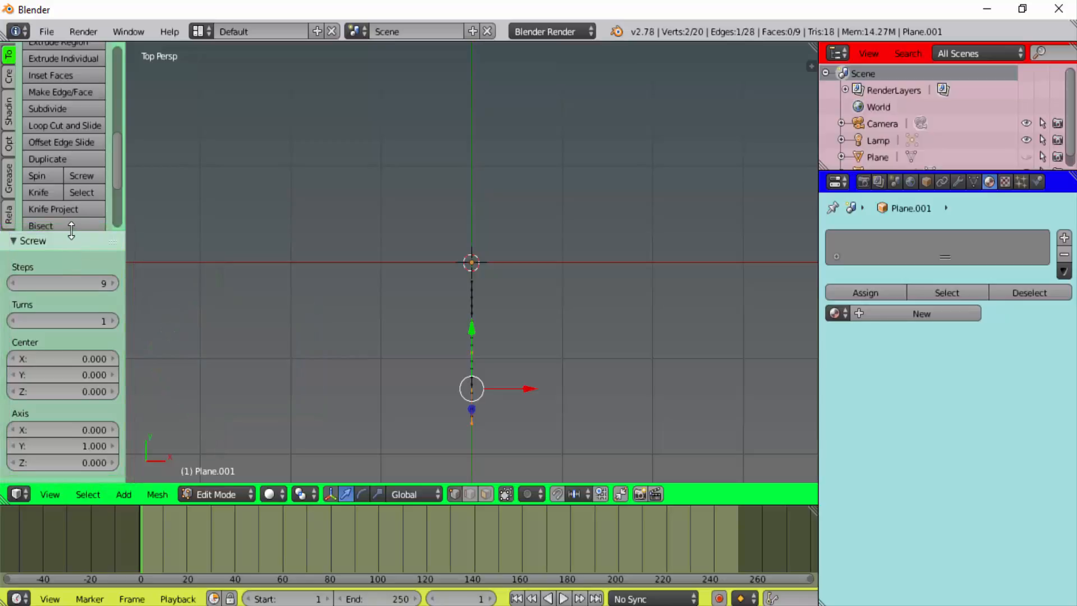
pyautogui.moveTo(72, 227); pyautogui.dragTo(70, 191)
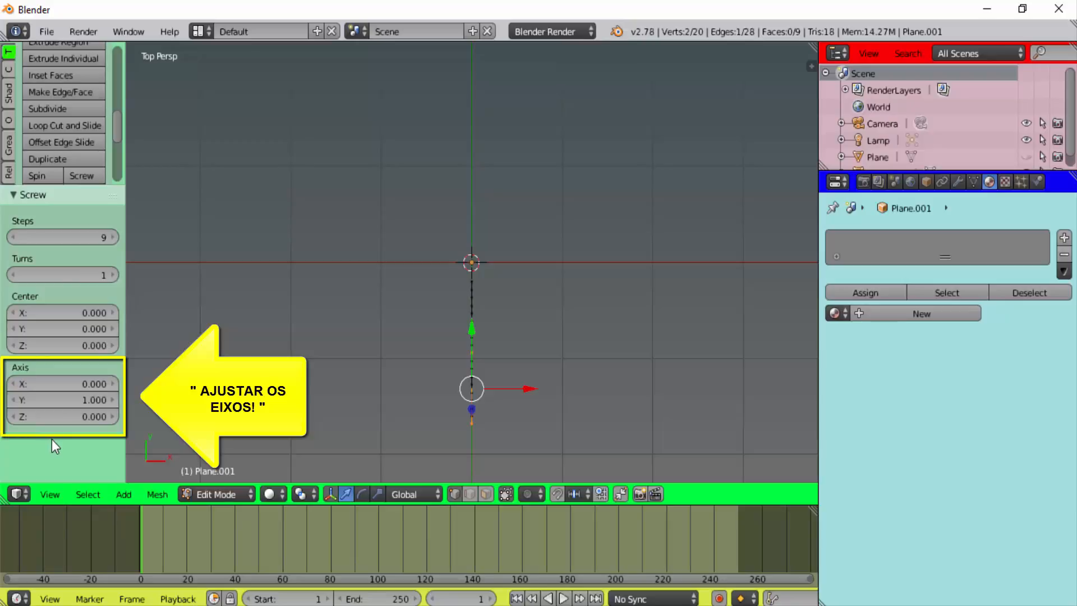
pyautogui.click(73, 400)
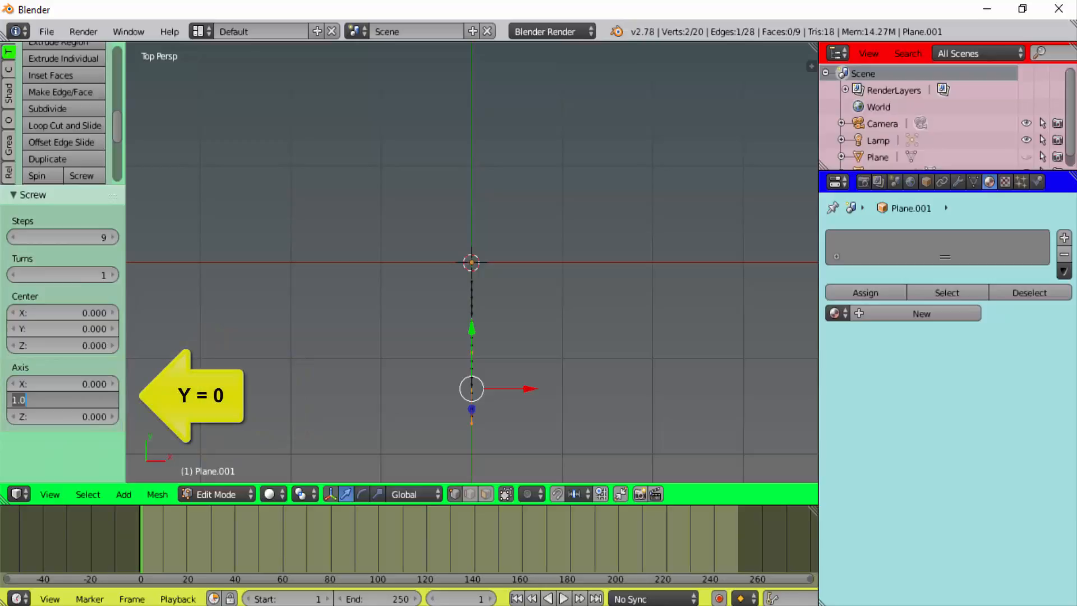
pyautogui.write('0')
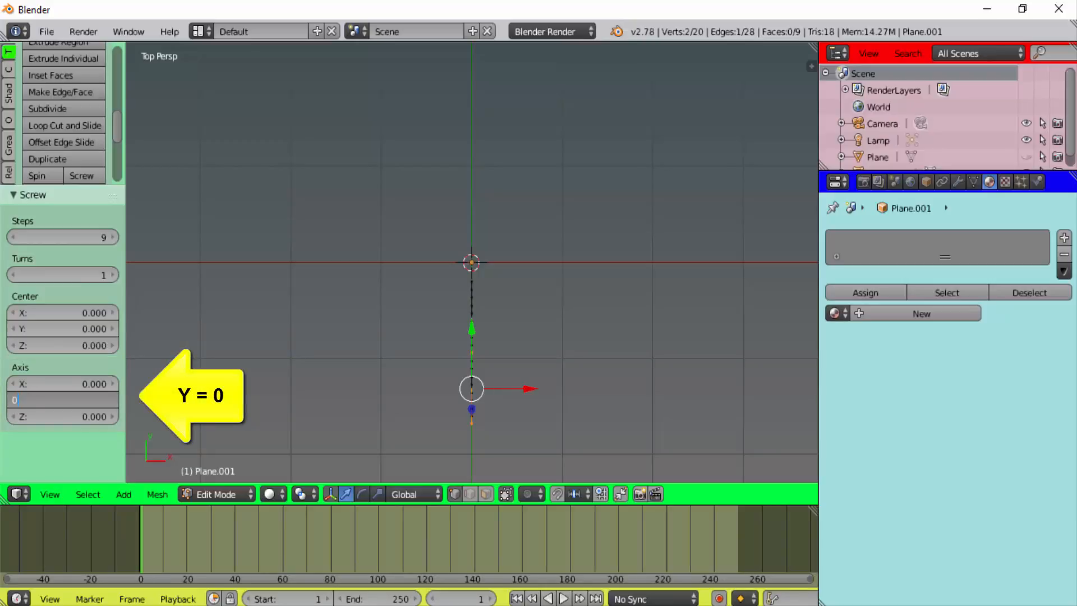
pyautogui.press('Return')
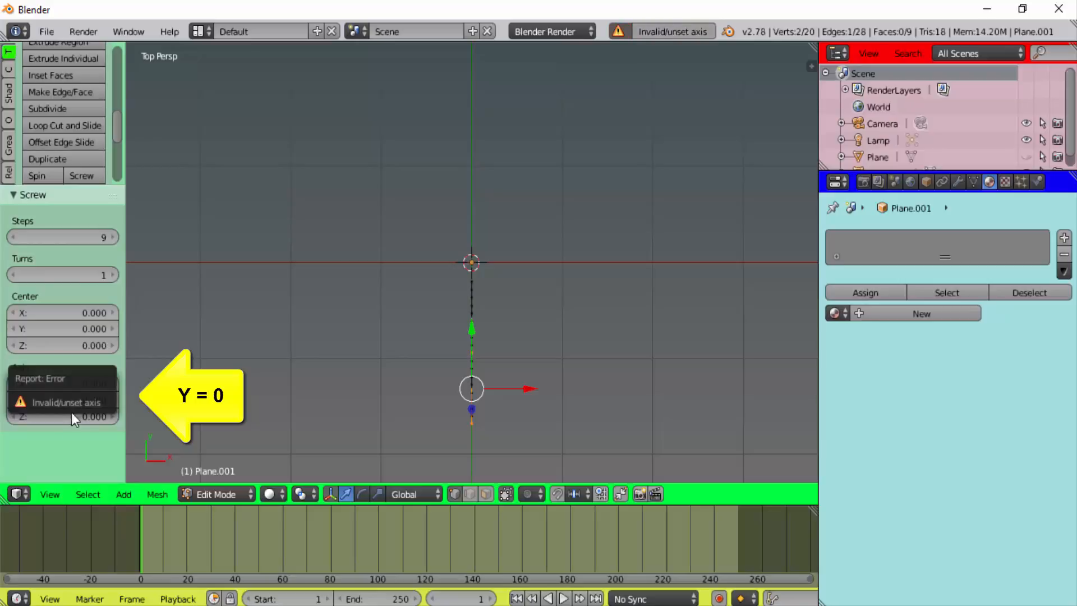
pyautogui.click(29, 417)
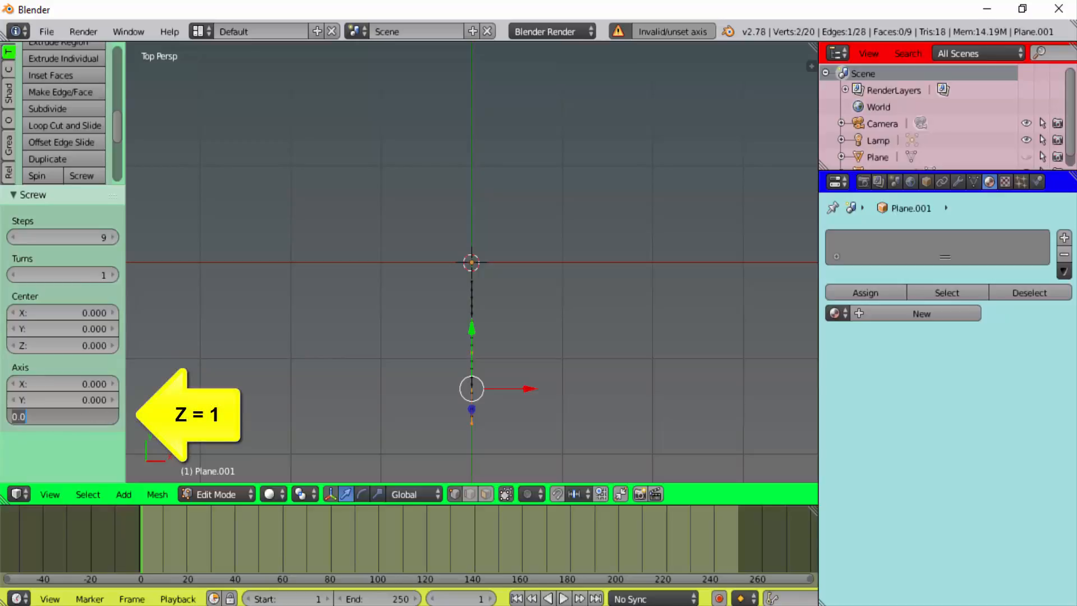
pyautogui.write('1')
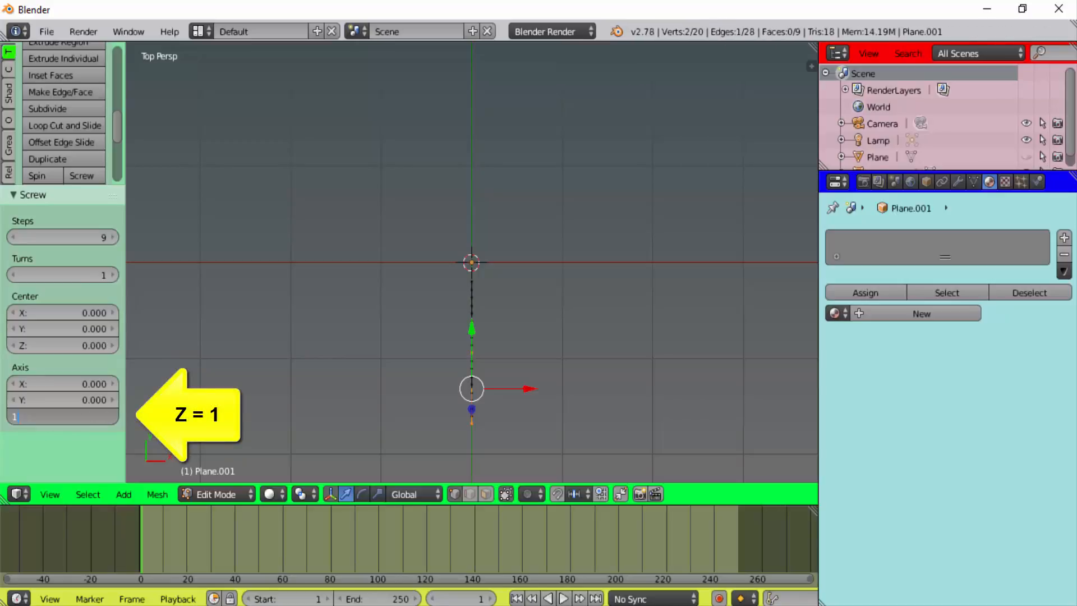
pyautogui.press('Return')
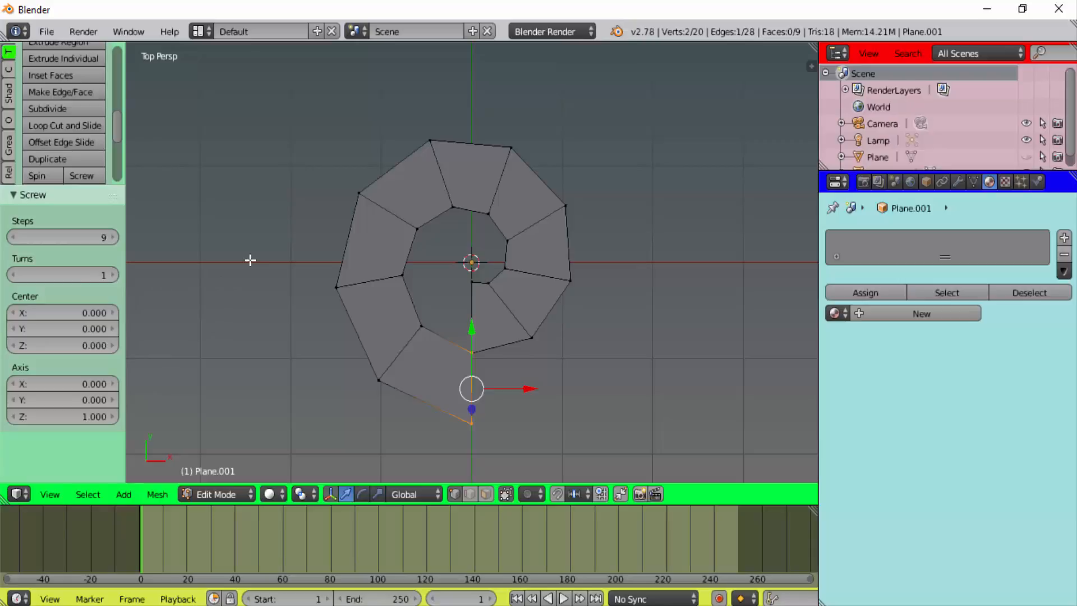
# Step: Increase the Screw operation's number of turns to 5
pyautogui.scroll(-4, 294, 218)
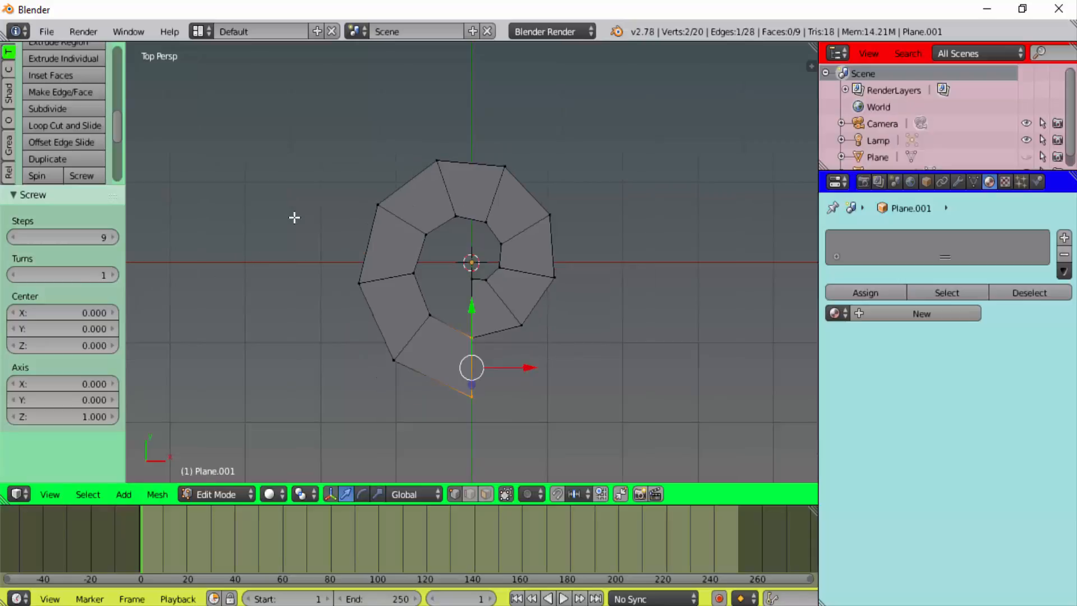
pyautogui.scroll(-1, 294, 217)
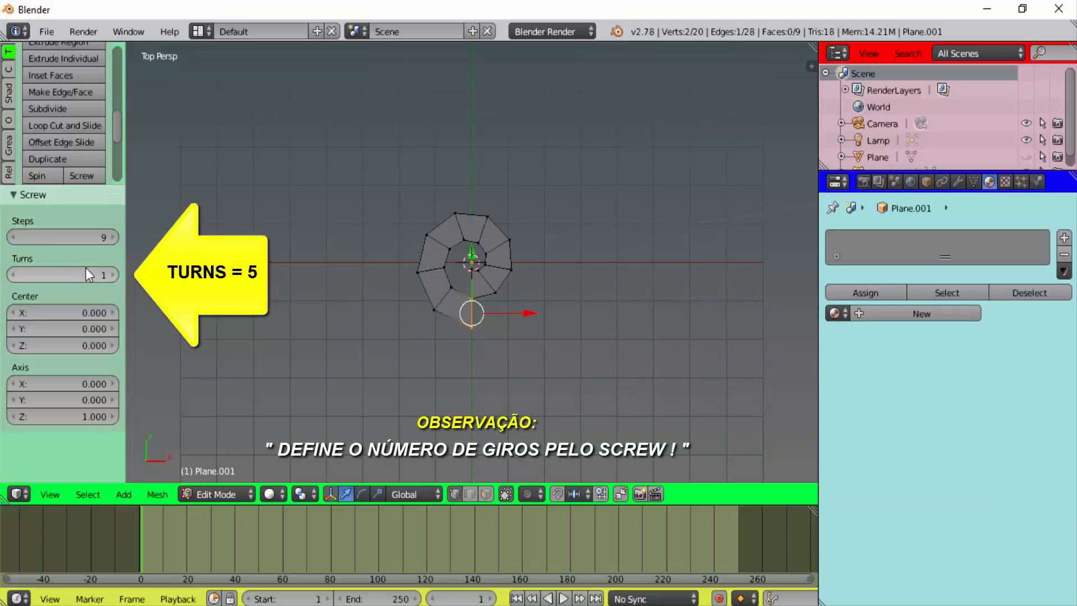
pyautogui.click(115, 276)
pyautogui.click(115, 276)
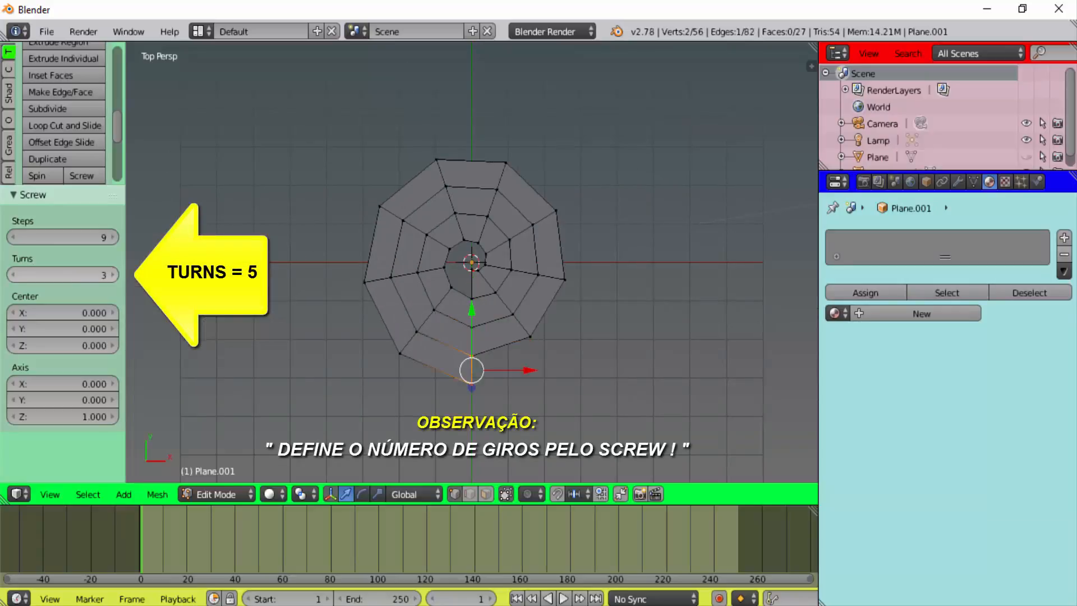
pyautogui.click(115, 276)
pyautogui.click(116, 276)
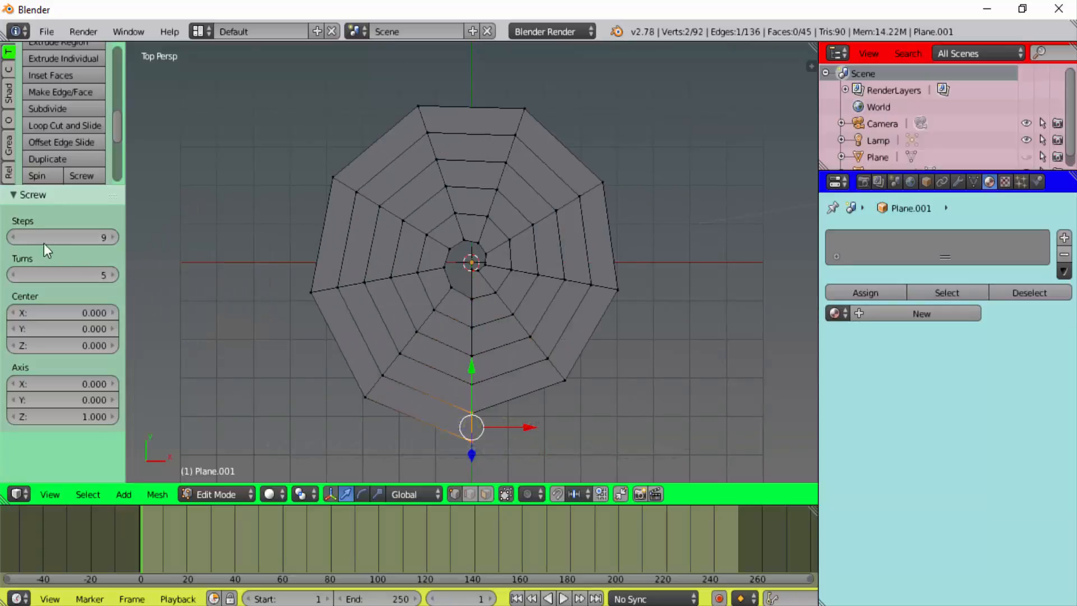
# Step: Raise the Screw operation's steps to 22 for a smoother spiral
pyautogui.click(114, 237)
pyautogui.click(114, 237)
pyautogui.click(115, 236)
pyautogui.click(114, 237)
pyautogui.click(114, 237)
pyautogui.click(114, 237)
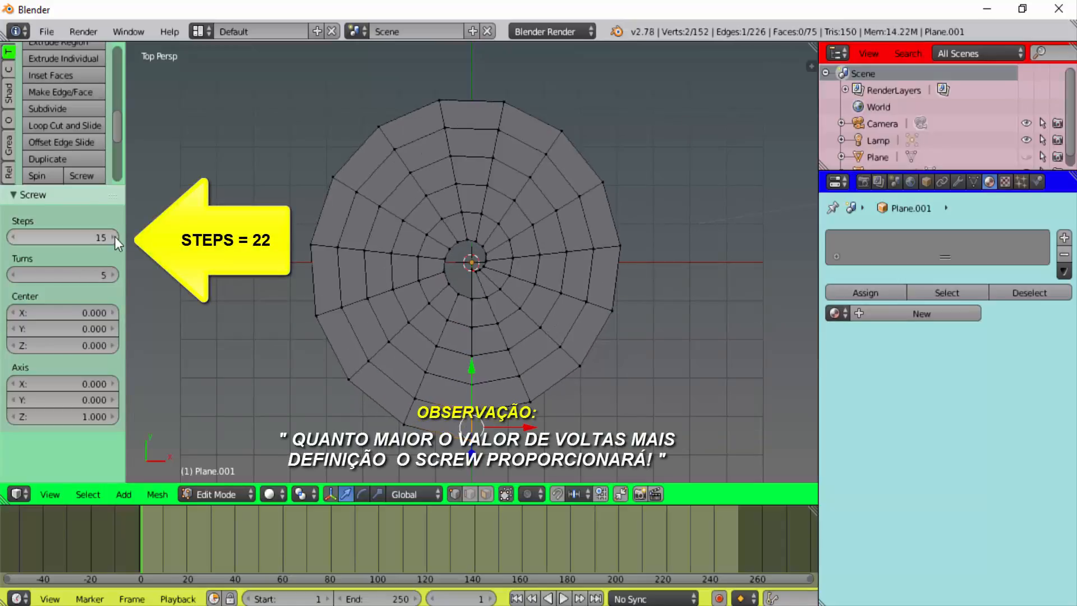
pyautogui.click(115, 237)
pyautogui.click(114, 237)
pyautogui.click(115, 236)
pyautogui.click(114, 237)
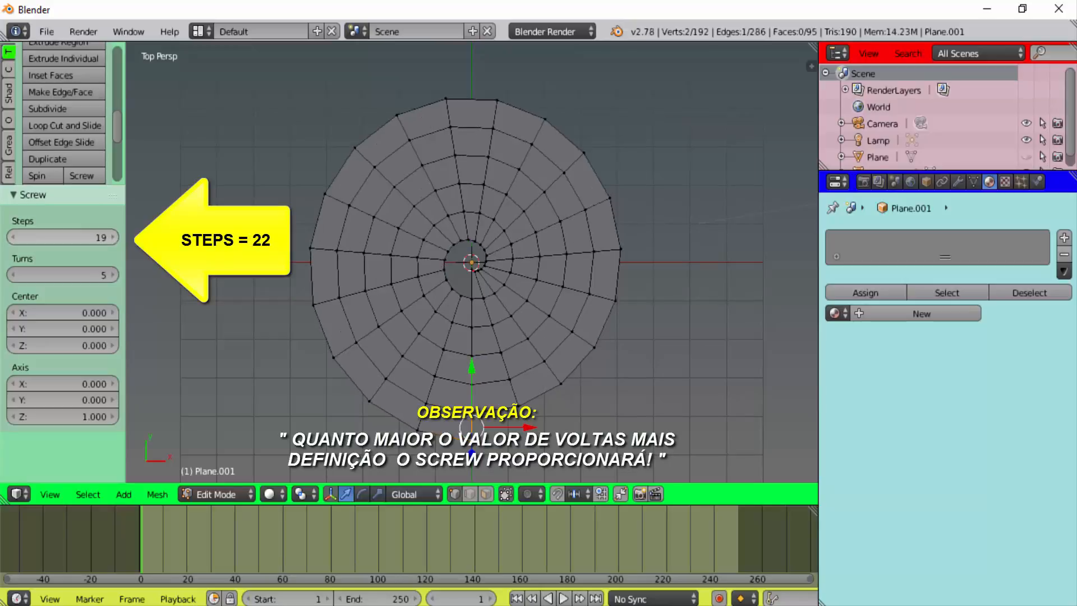
pyautogui.click(115, 237)
pyautogui.click(114, 237)
pyautogui.click(115, 237)
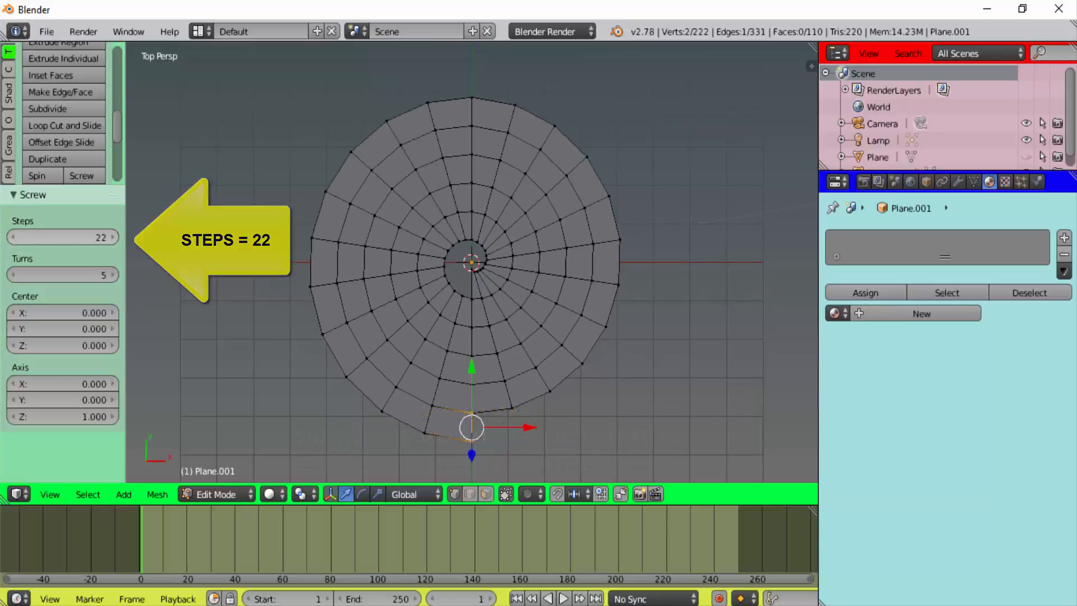
# Step: Select the inner spiral edge loop, invert the selection and delete the selected edges, keeping only the spiral line
pyautogui.scroll(-1, 685, 226)
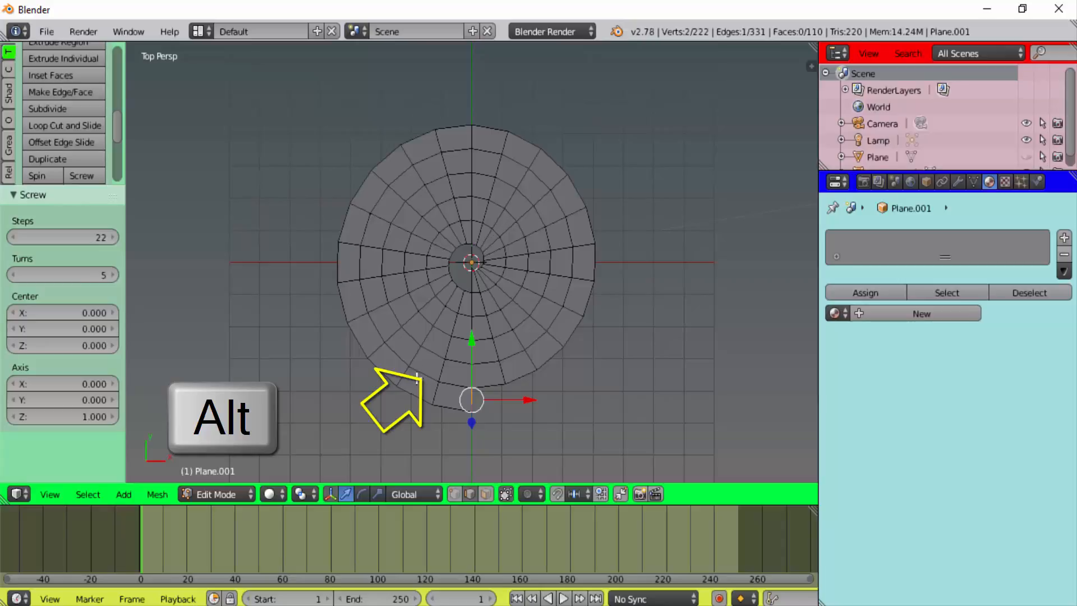
pyautogui.keyDown('alt'); pyautogui.rightClick(422, 372); pyautogui.keyUp('alt')
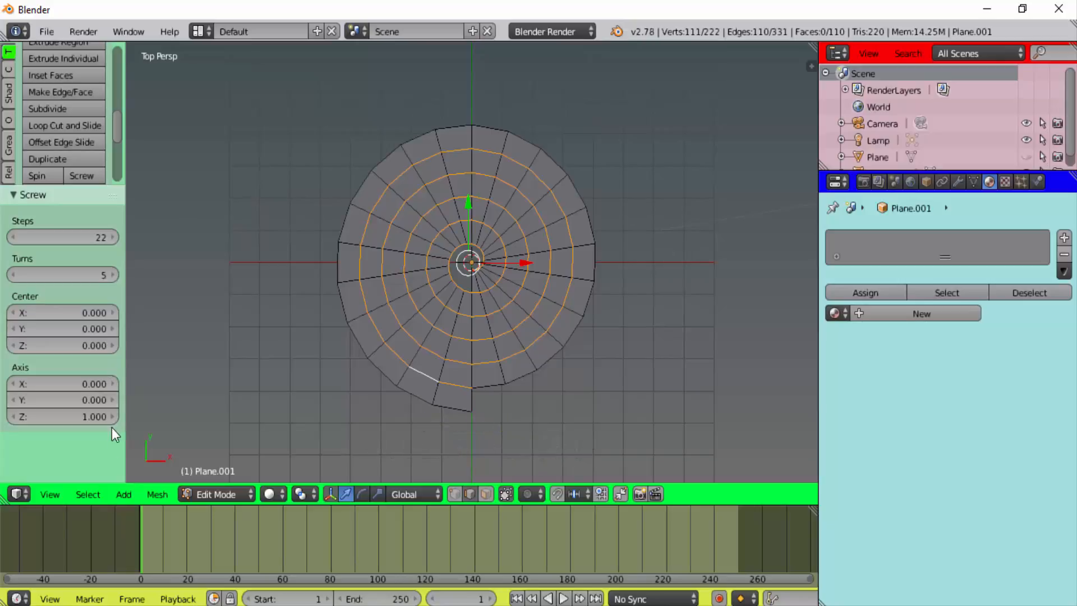
pyautogui.click(98, 492)
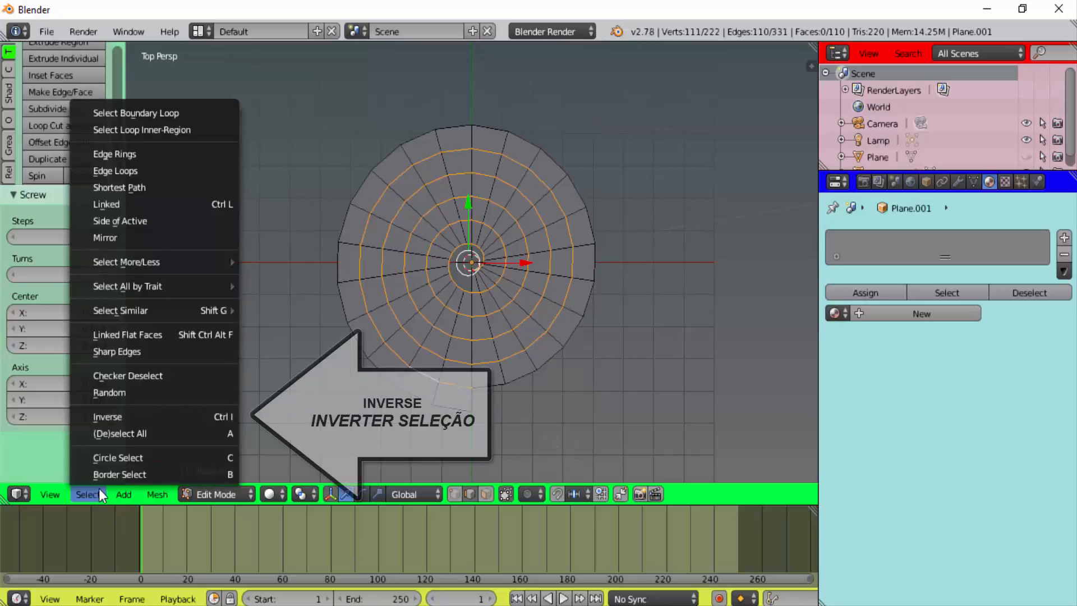
pyautogui.click(124, 418)
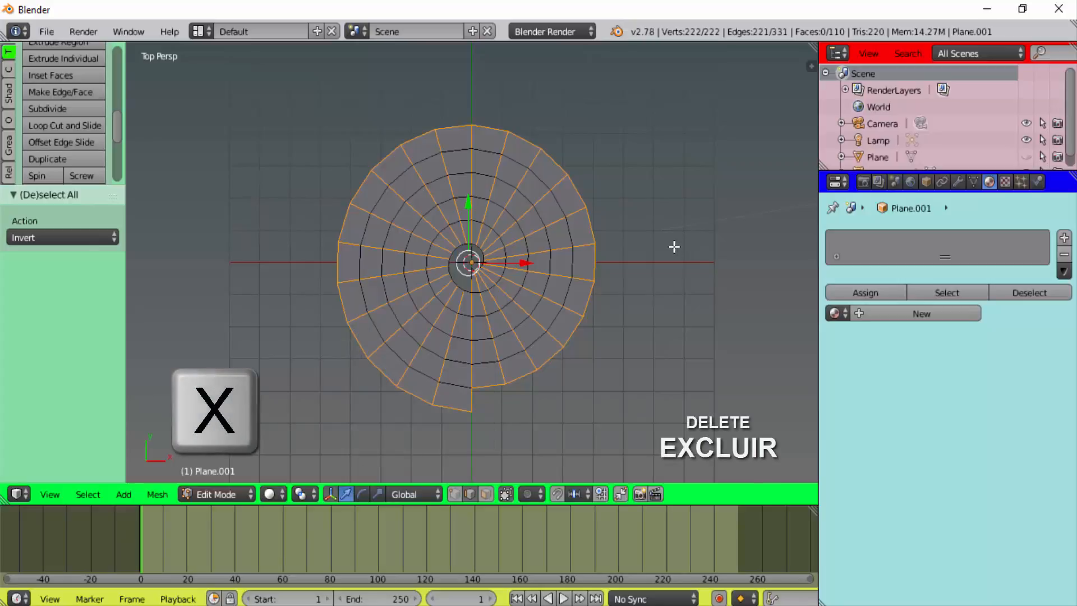
pyautogui.press('x')
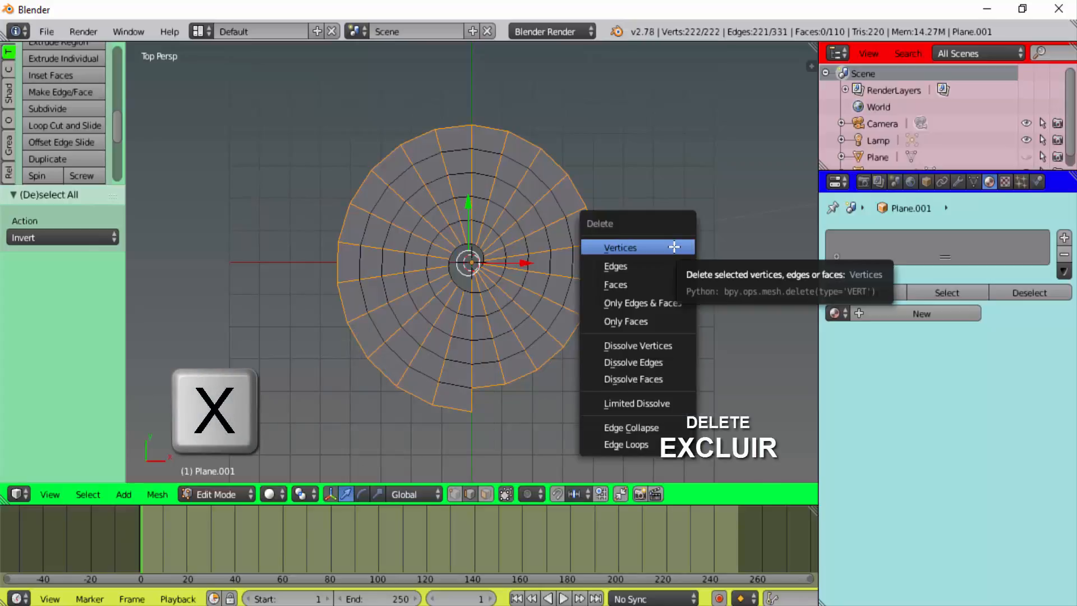
pyautogui.click(642, 266)
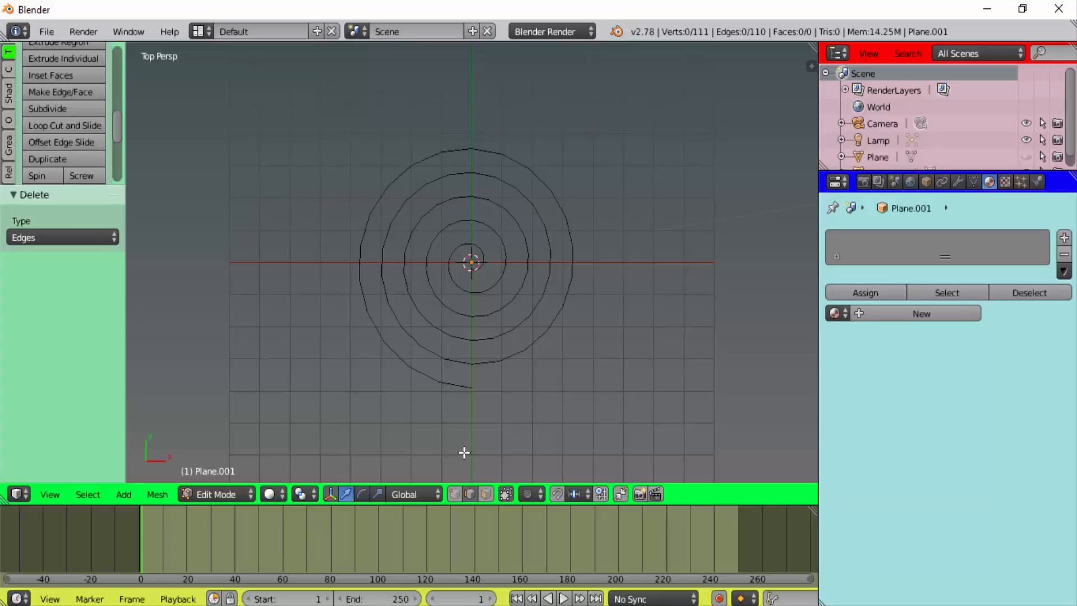
# Step: In vertex select mode, extrude the spiral's outer end vertex about 4.018 units along X
pyautogui.click(454, 494)
pyautogui.rightClick(472, 388)
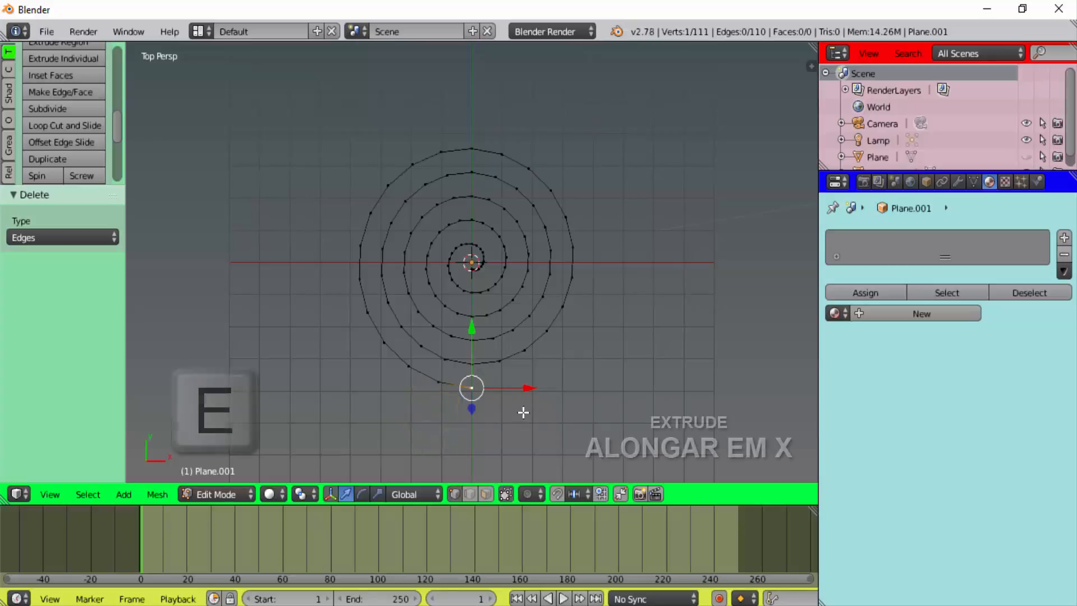
pyautogui.press('e')
pyautogui.press('x')
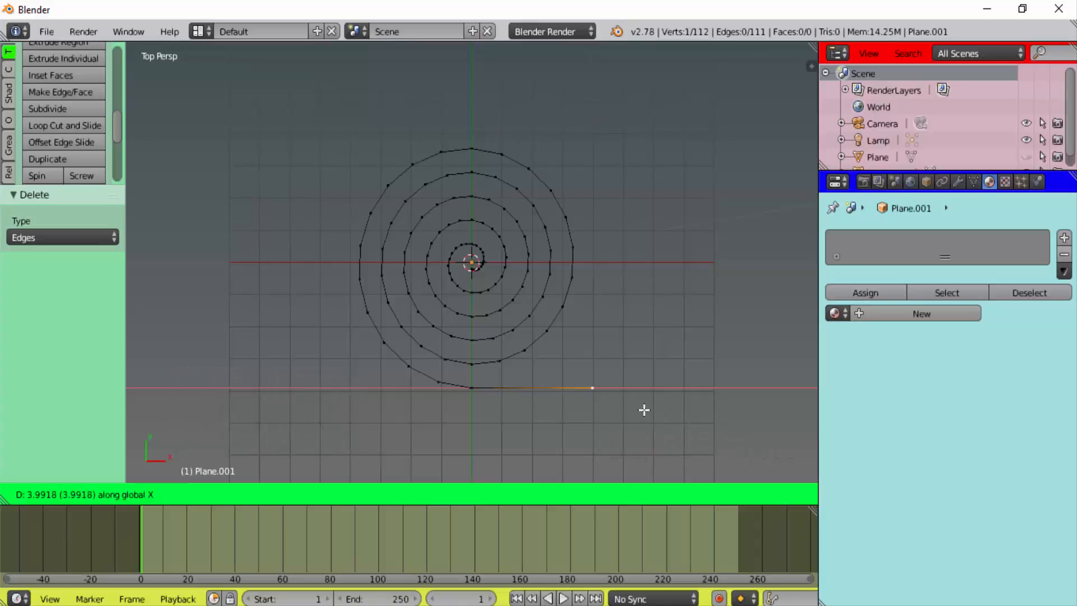
pyautogui.press('Return')
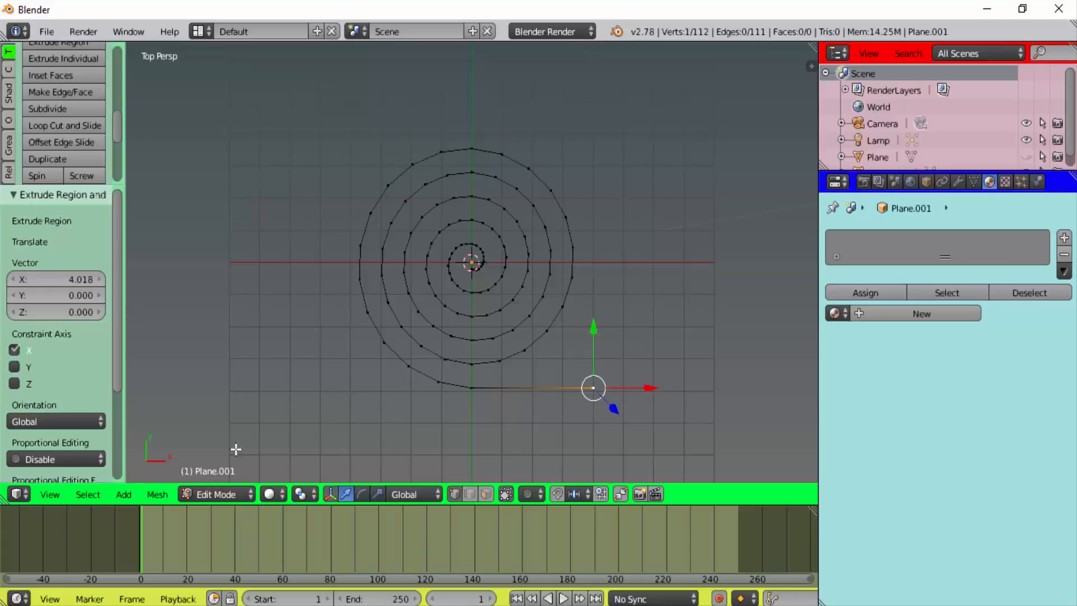
# Step: In Object Mode, convert the spiral mesh to a curve and scale it uniformly to about 0.439
pyautogui.click(215, 492)
pyautogui.click(221, 474)
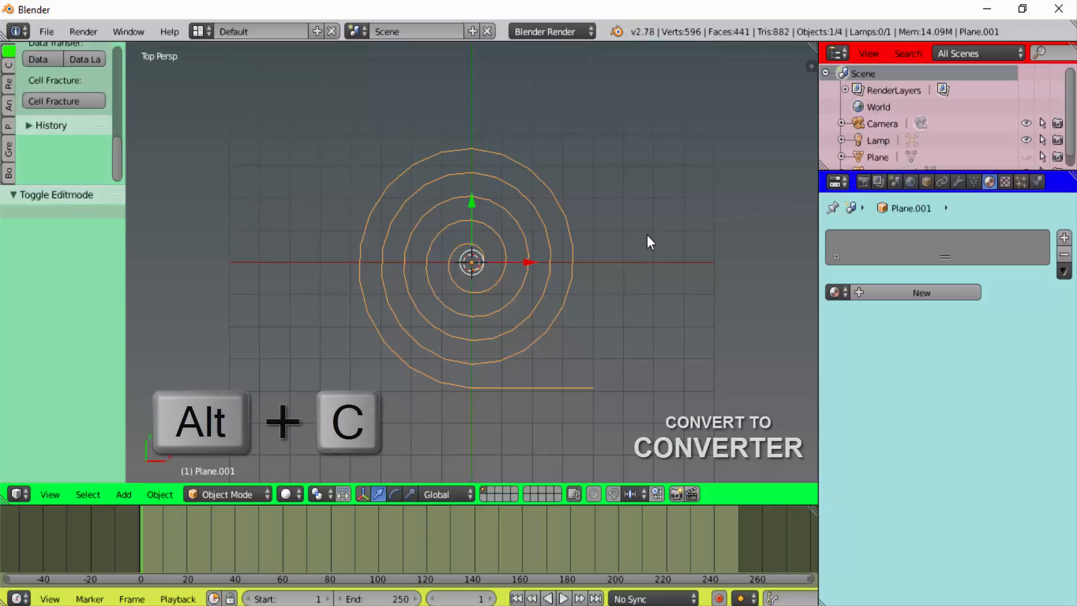
pyautogui.hotkey('alt', 'c')
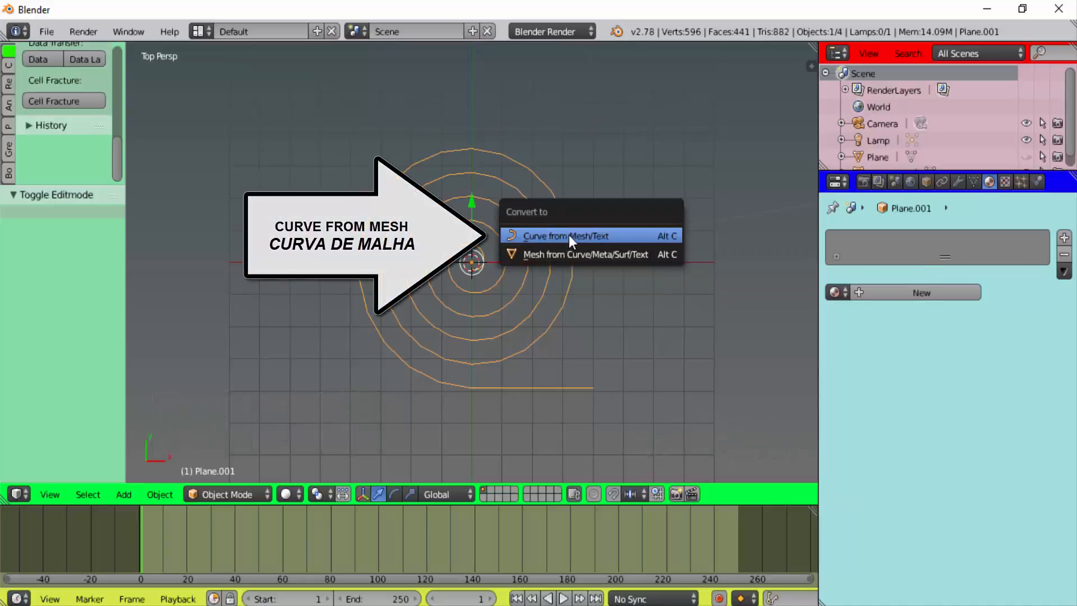
pyautogui.click(569, 236)
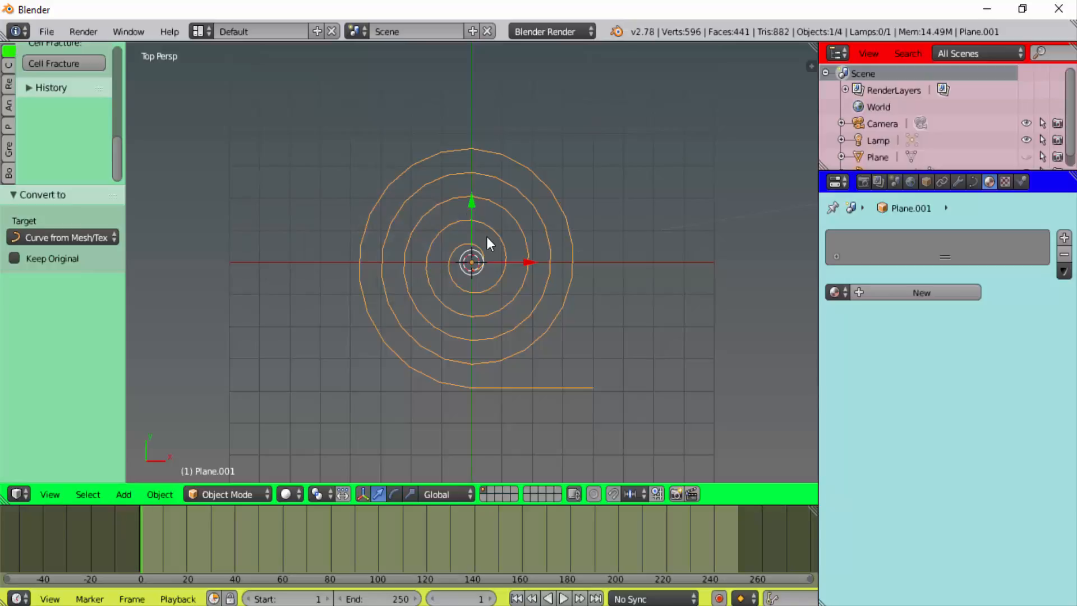
pyautogui.press('s')
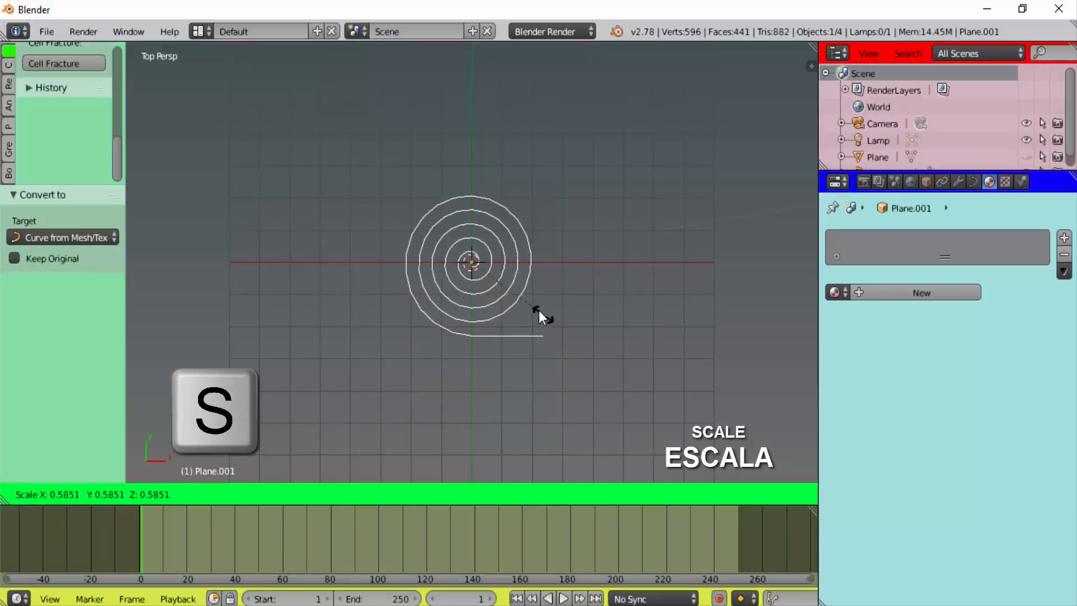
pyautogui.click(526, 298)
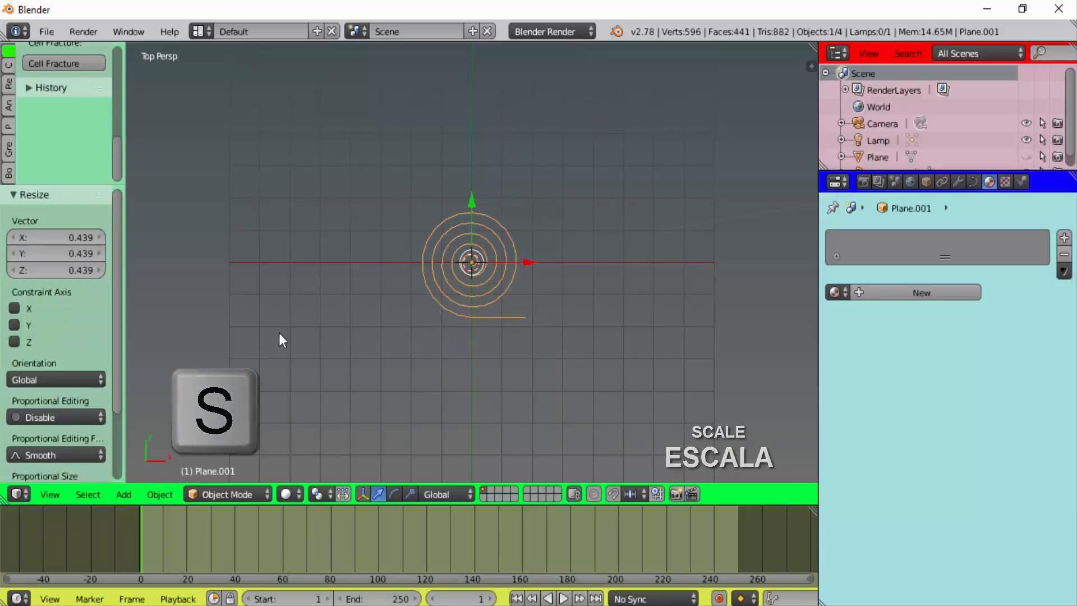
# Step: In Edit Mode, switch the direction of the spiral curve
pyautogui.click(225, 491)
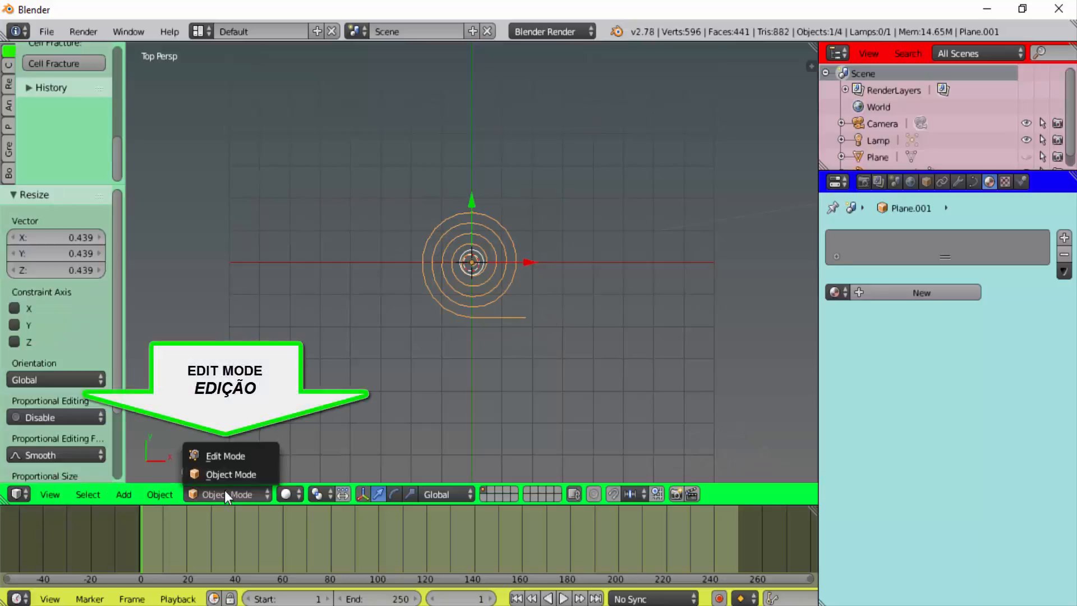
pyautogui.click(234, 457)
pyautogui.scroll(4, 498, 361)
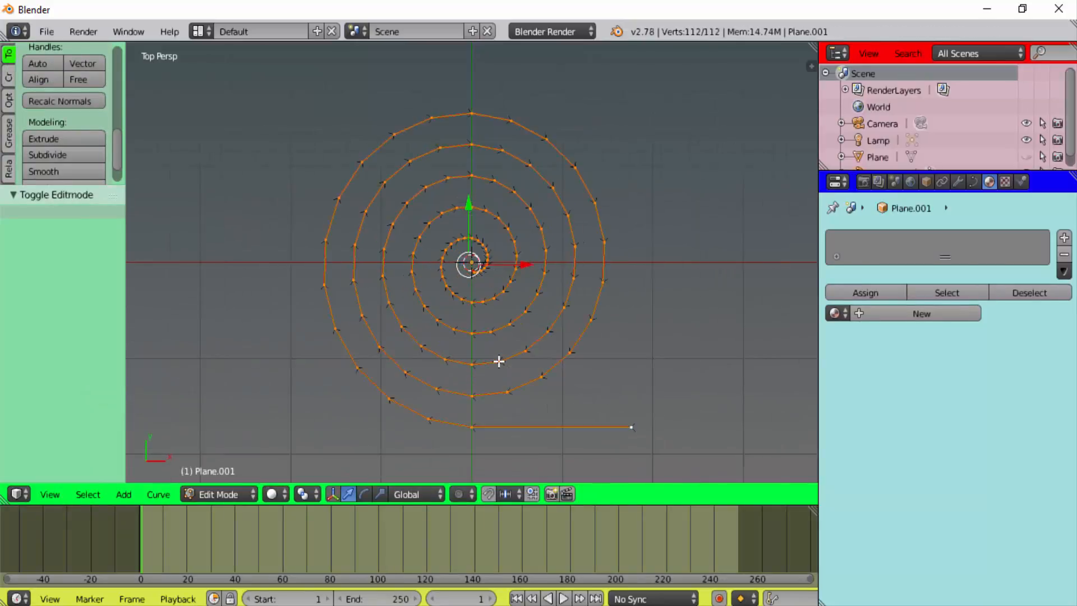
pyautogui.scroll(2, 510, 293)
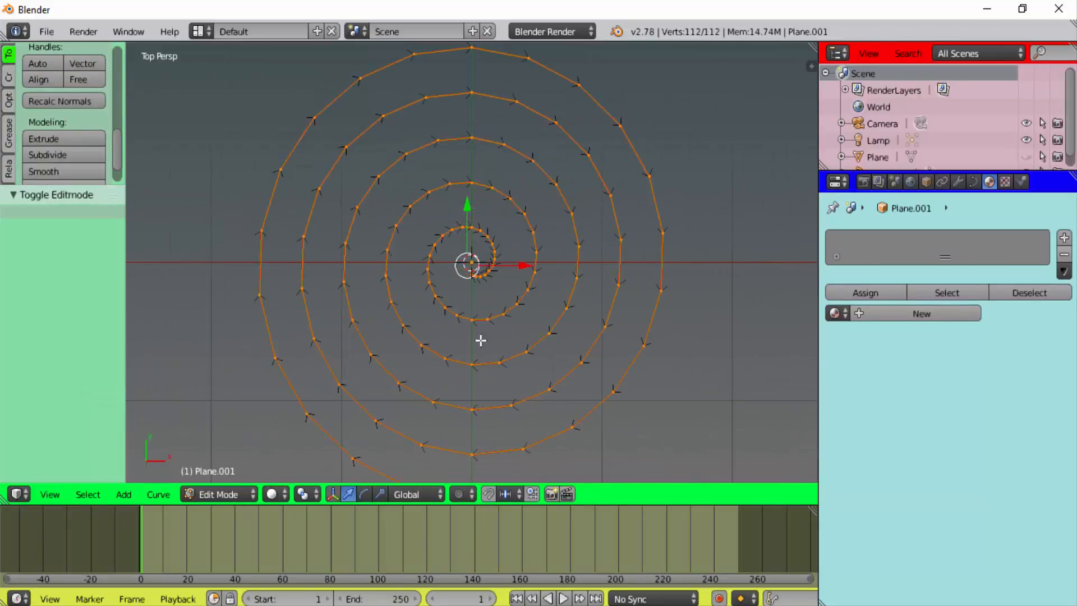
pyautogui.scroll(-3, 578, 301)
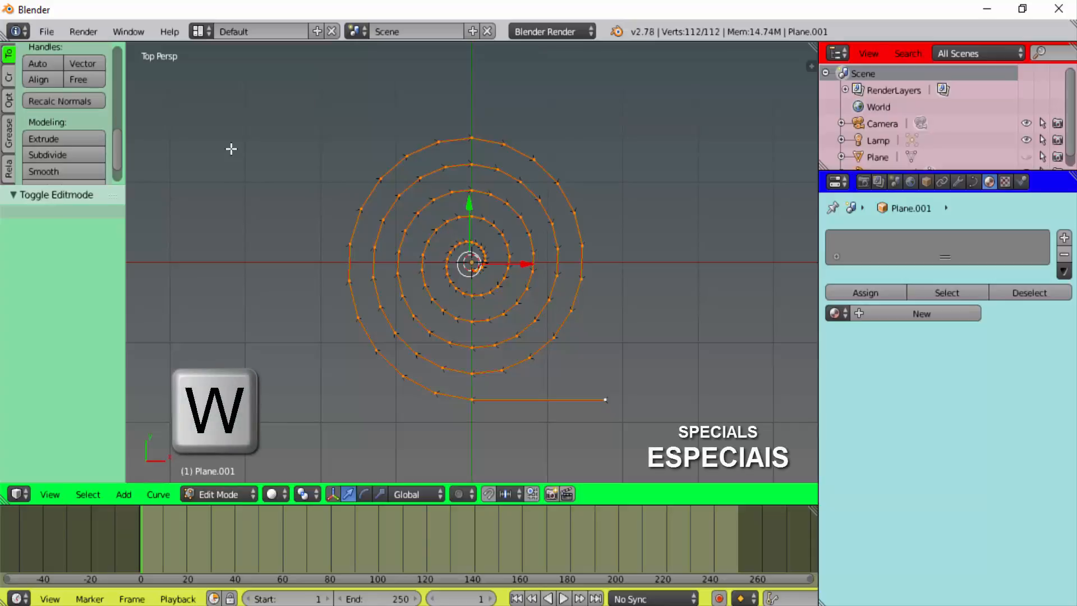
pyautogui.press('w')
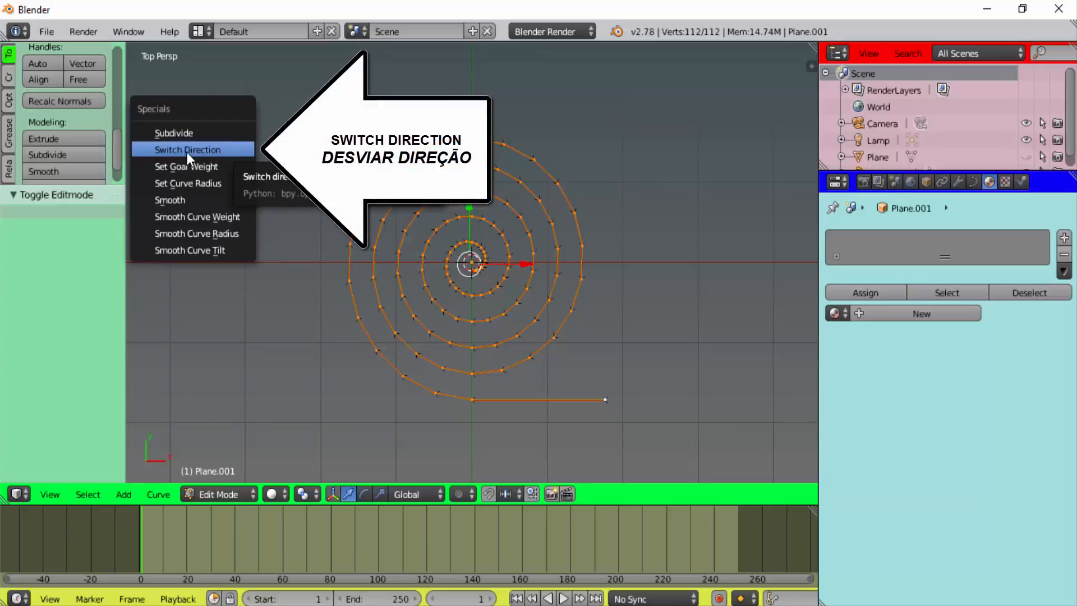
pyautogui.click(206, 151)
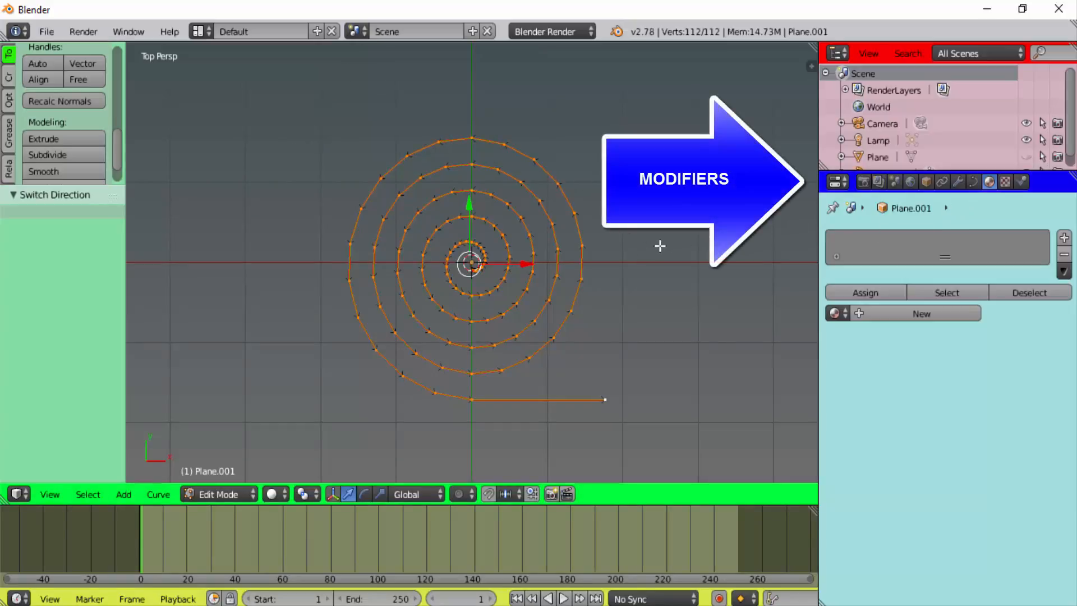
# Step: Add a Subdivision Surface modifier to the spiral curve and return to Object Mode
pyautogui.click(958, 181)
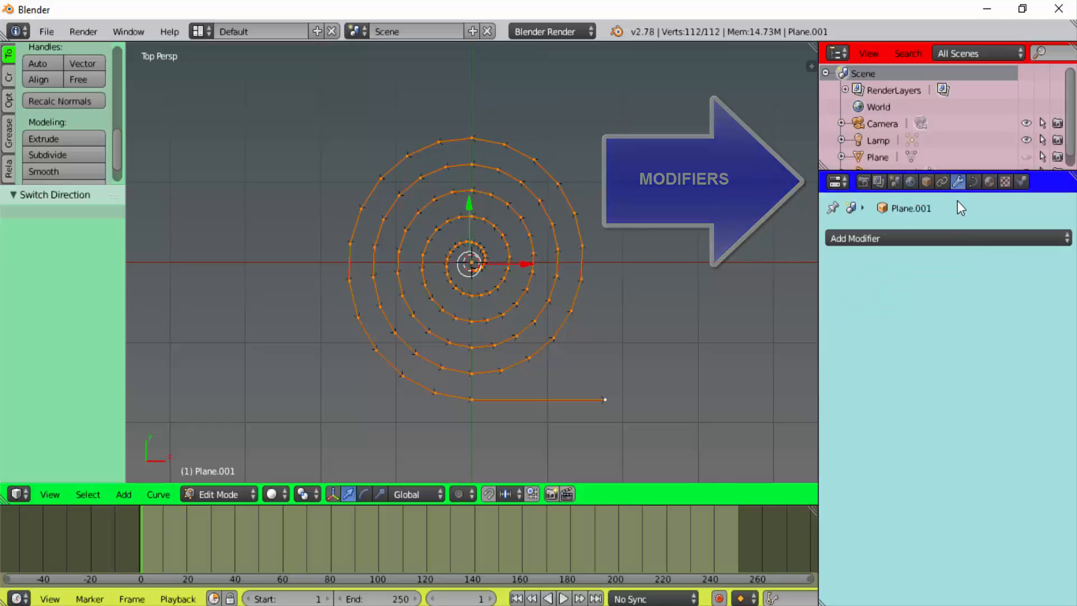
pyautogui.click(885, 239)
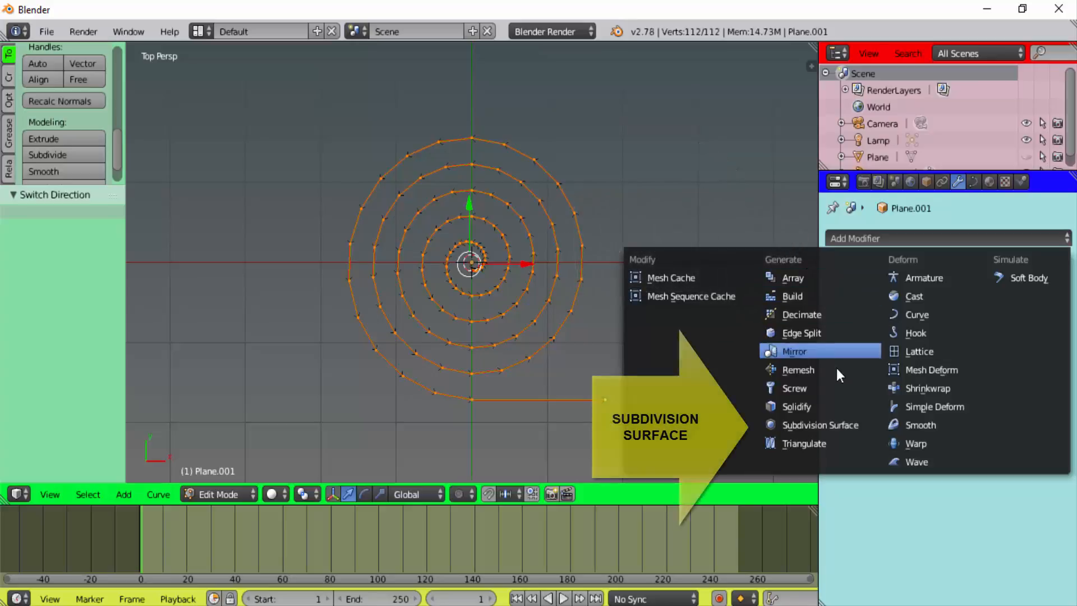
pyautogui.click(840, 426)
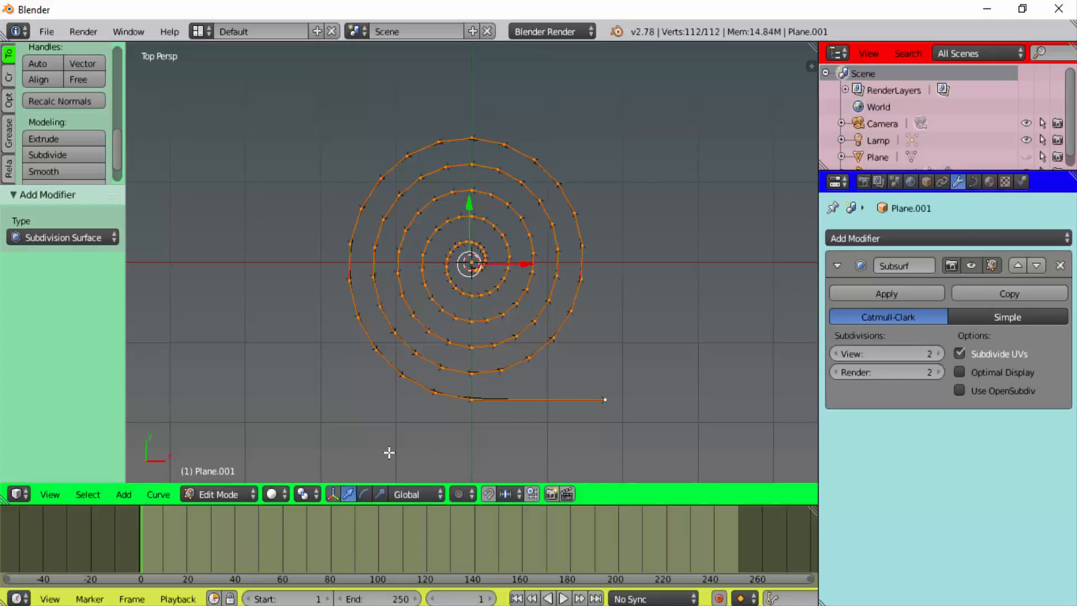
pyautogui.click(213, 493)
pyautogui.click(214, 477)
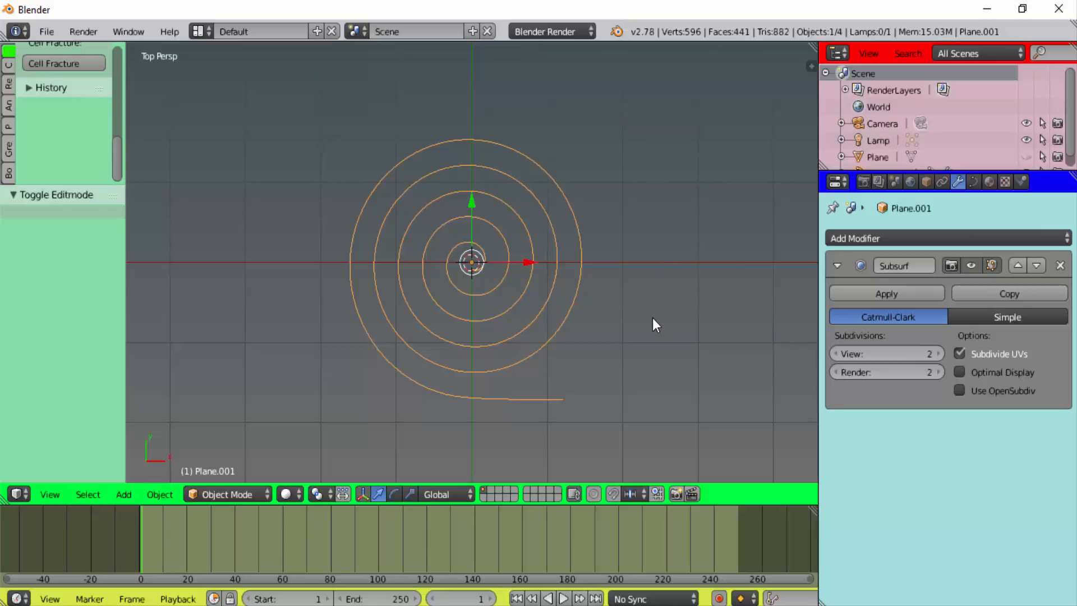
# Step: Scale the spiral curve uniformly to about 0.224
pyautogui.moveTo(652, 318); pyautogui.dragTo(706, 192, button='middle')
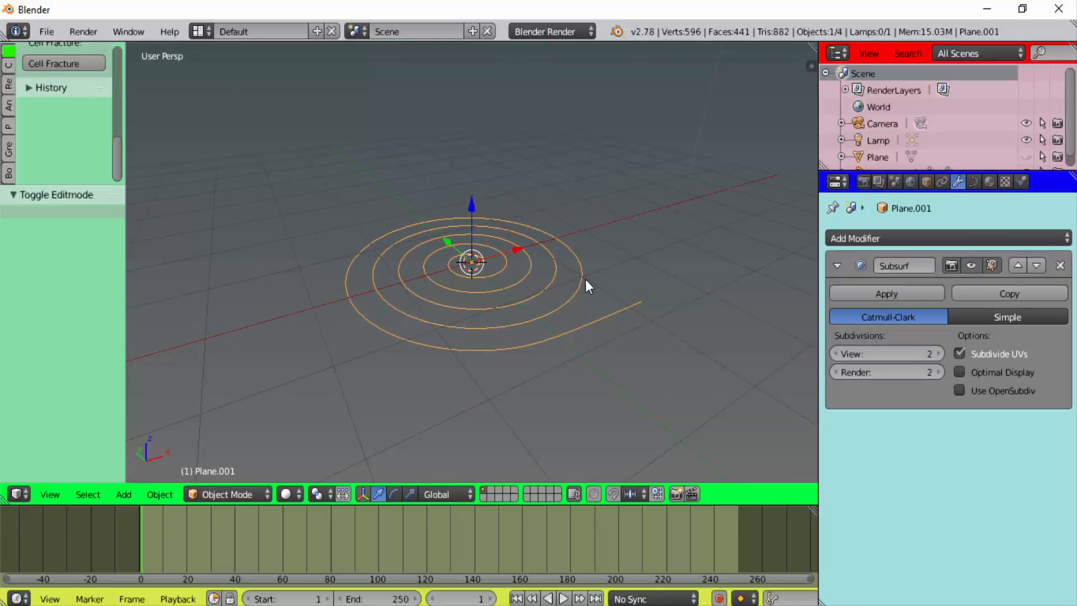
pyautogui.press('s')
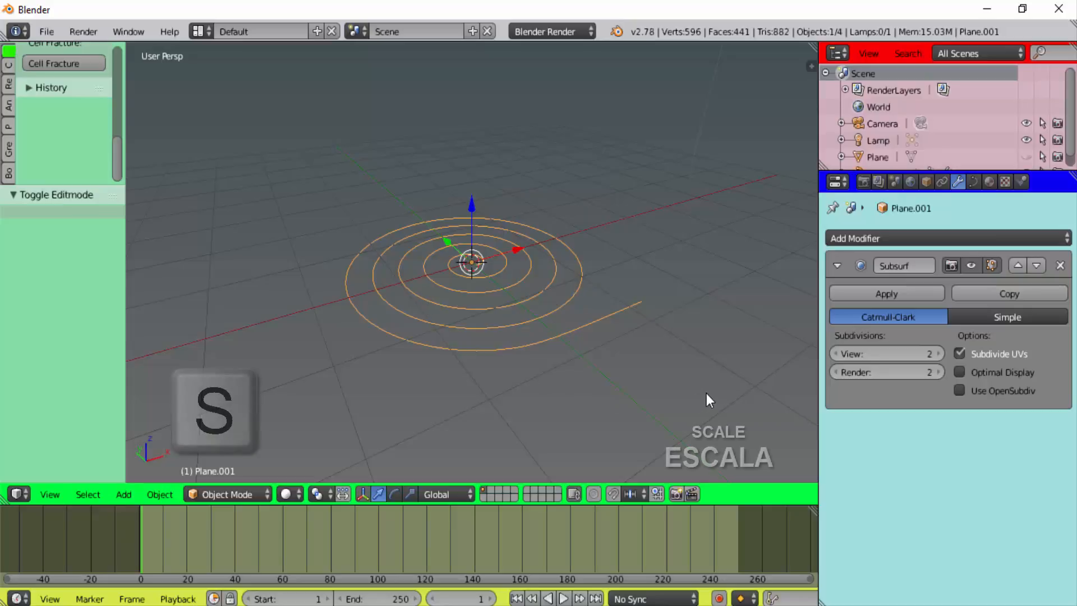
pyautogui.click(515, 308)
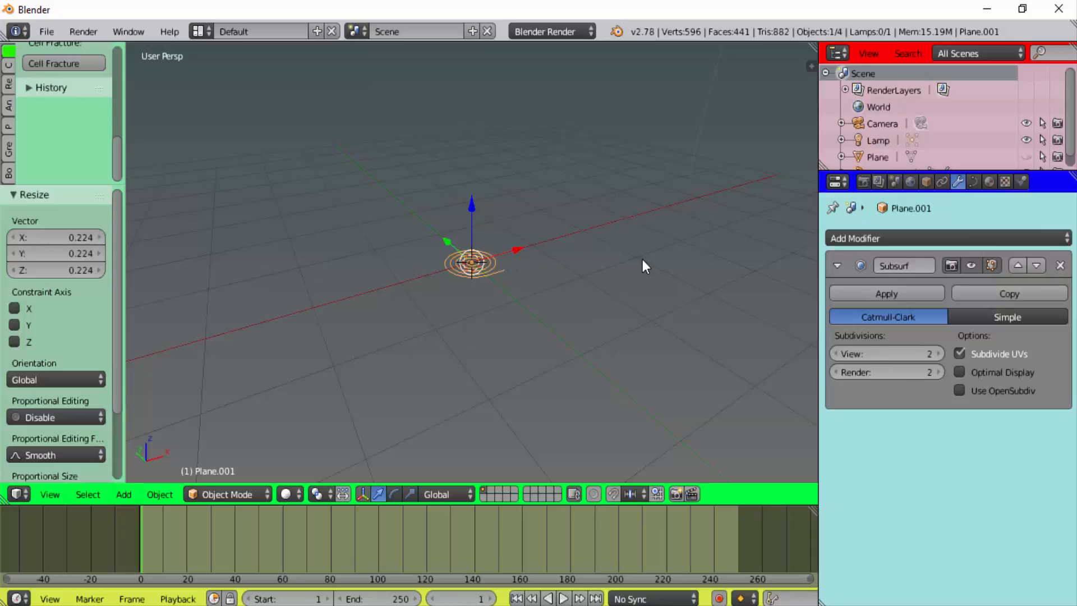
# Step: Rotate the spiral 90° about the global X axis and move it about -3.471 units along X
pyautogui.press('r')
pyautogui.press('x')
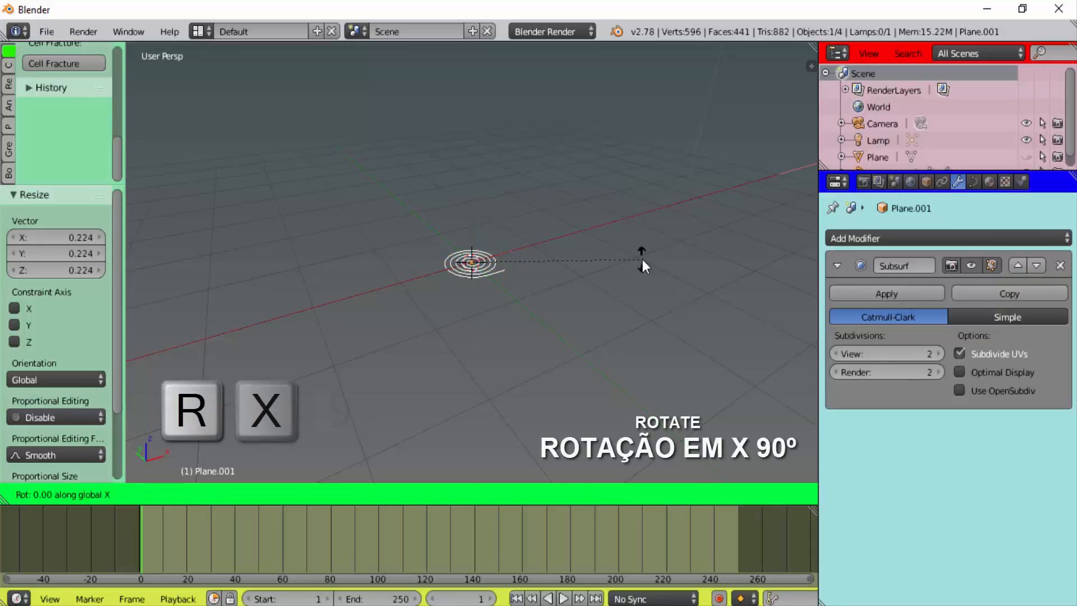
pyautogui.press('9')
pyautogui.press('0')
pyautogui.click(643, 263)
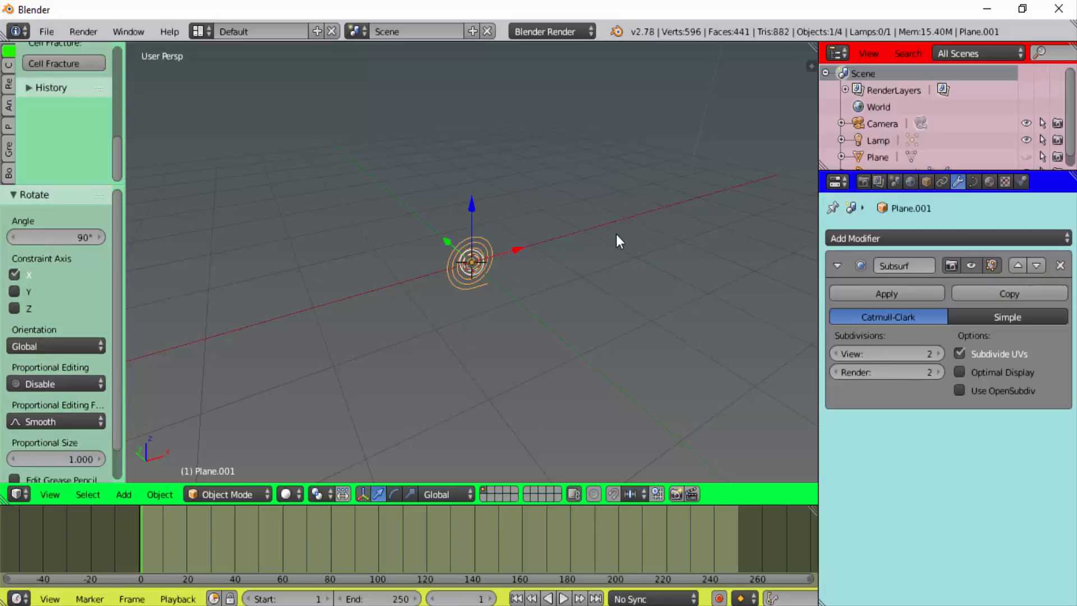
pyautogui.scroll(-1, 616, 234)
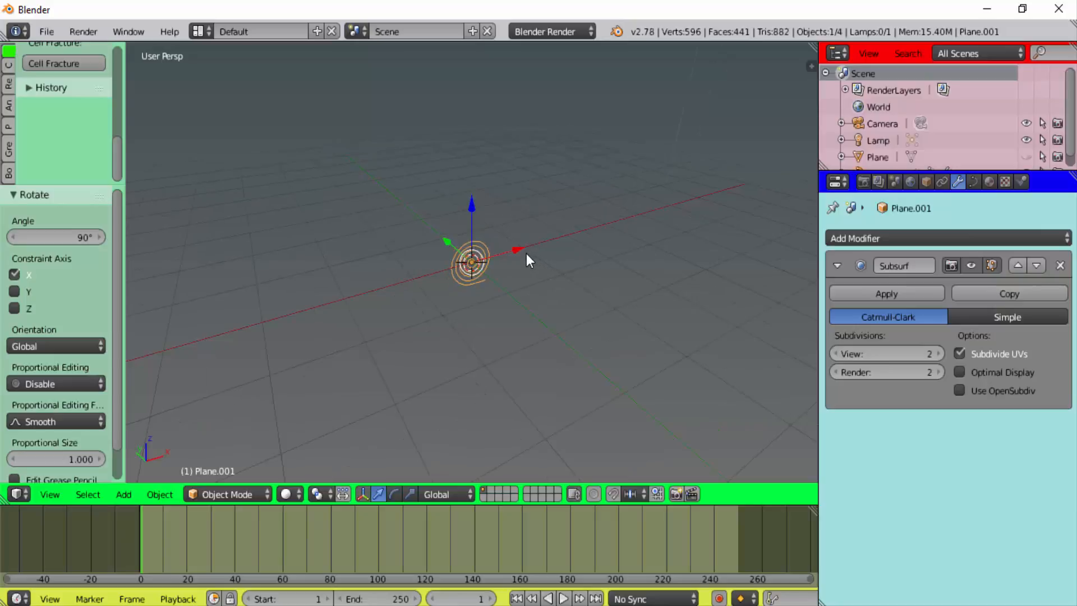
pyautogui.moveTo(518, 249); pyautogui.dragTo(265, 333)
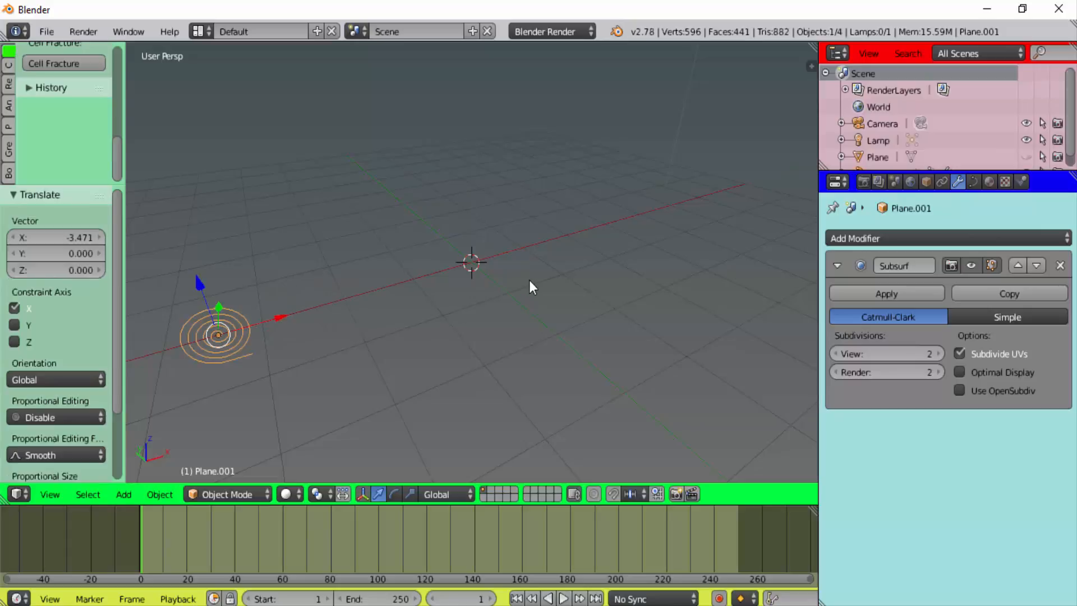
# Step: Deselect everything, unhide the red plane and scale it up uniformly
pyautogui.scroll(-2, 530, 282)
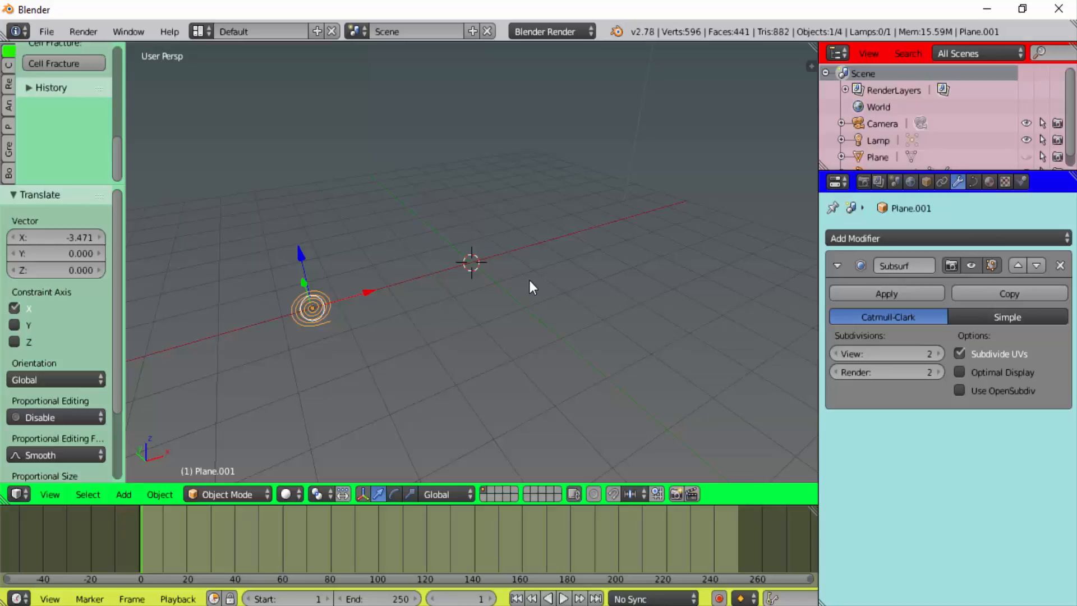
pyautogui.press('a')
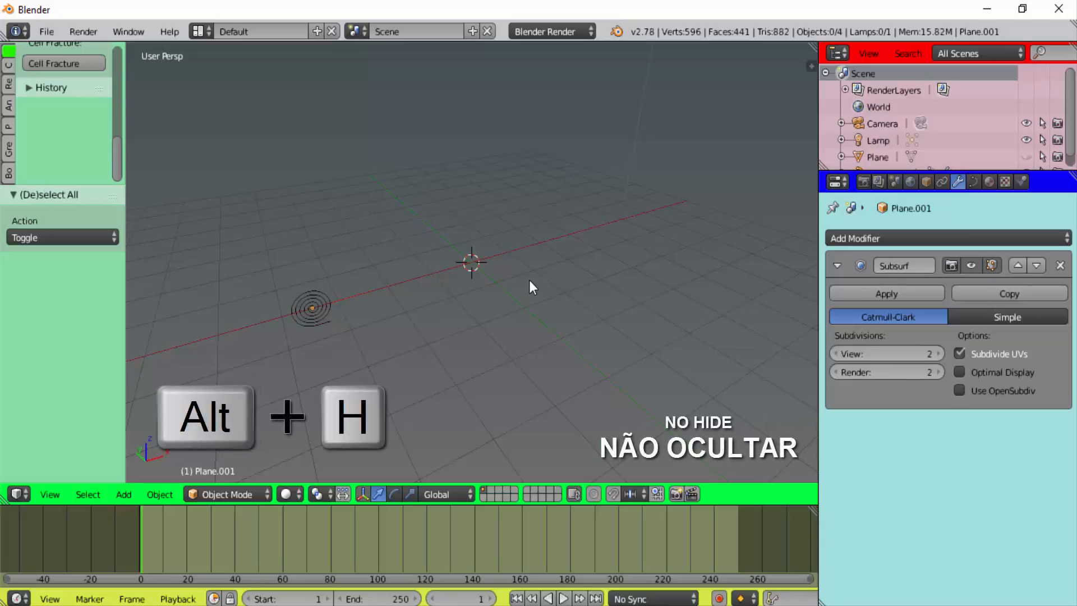
pyautogui.hotkey('alt', 'h')
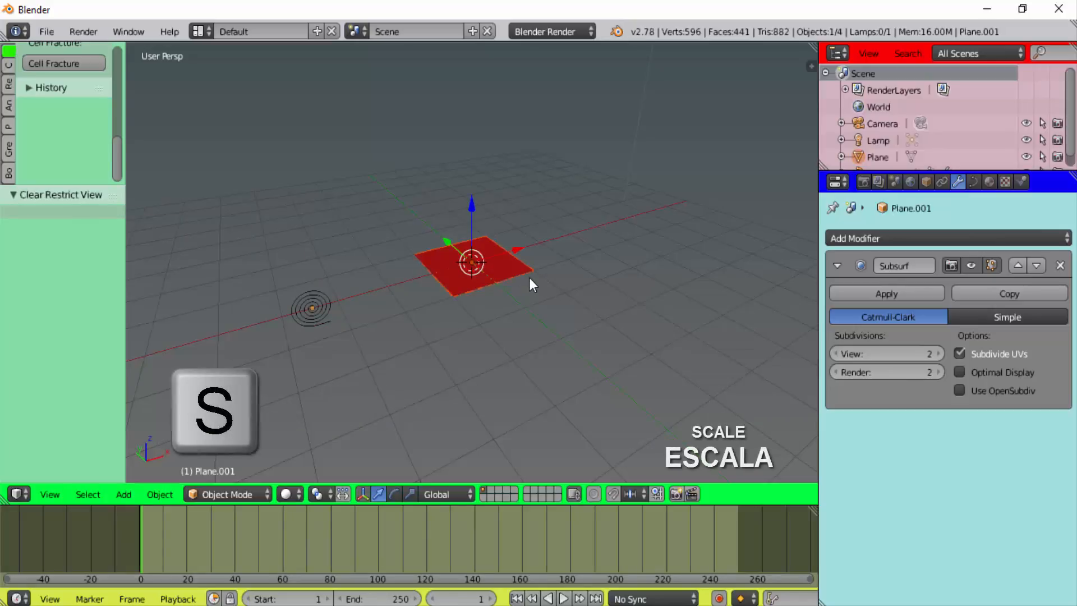
pyautogui.press('s')
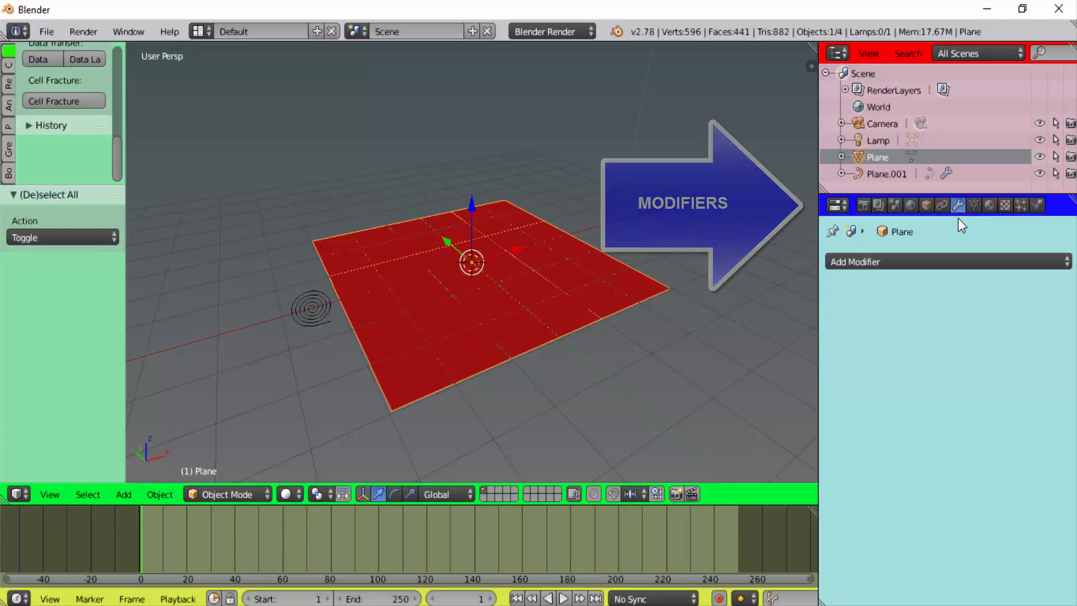
# Step: Add a Curve modifier to the red plane with Plane.001 as its deforming object
pyautogui.click(882, 259)
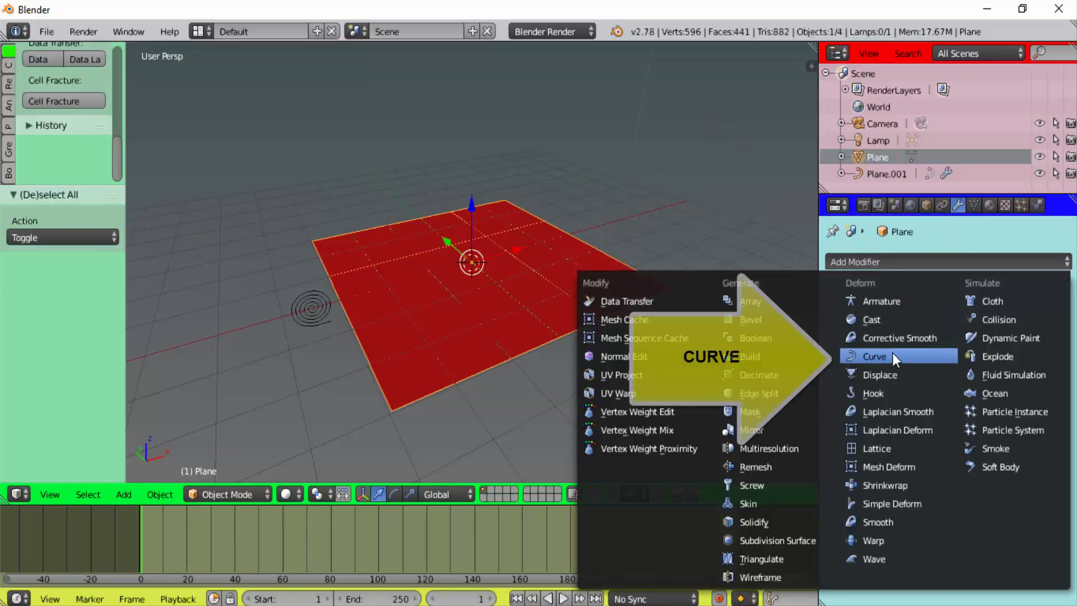
pyautogui.click(877, 359)
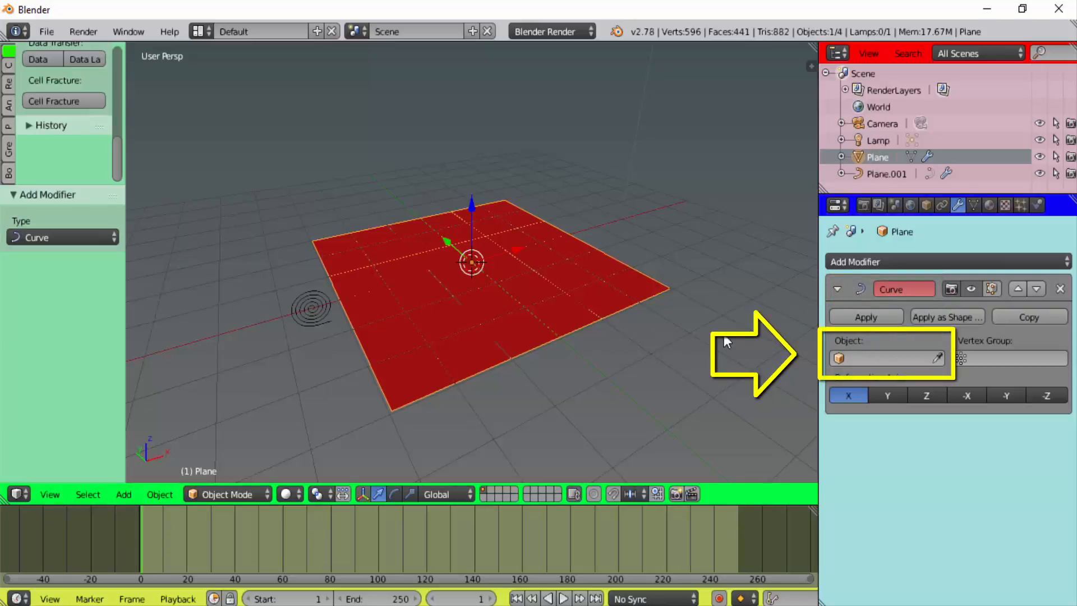
pyautogui.click(869, 355)
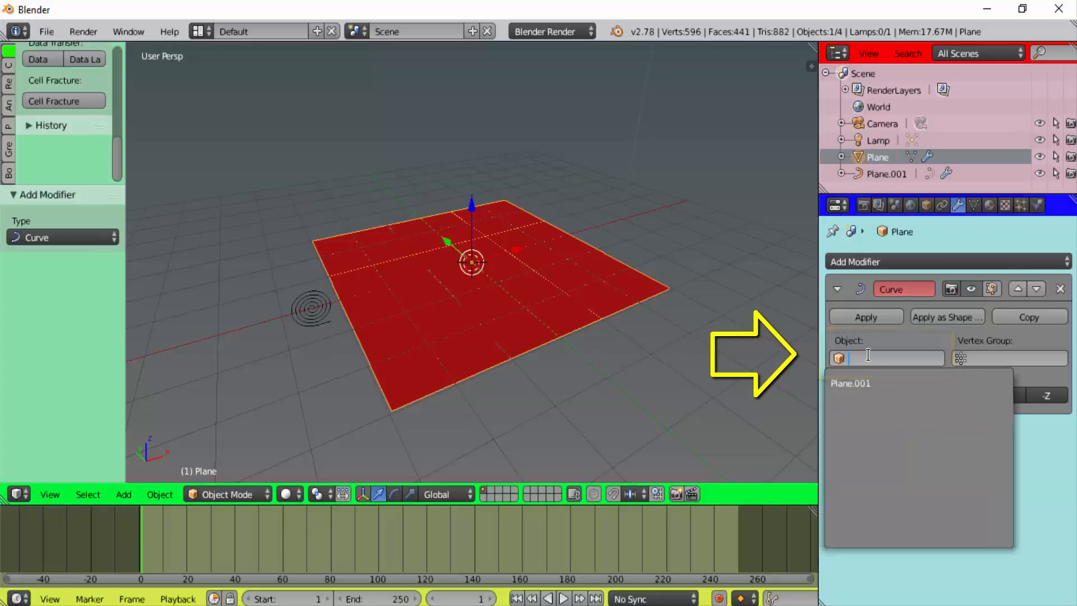
pyautogui.click(870, 383)
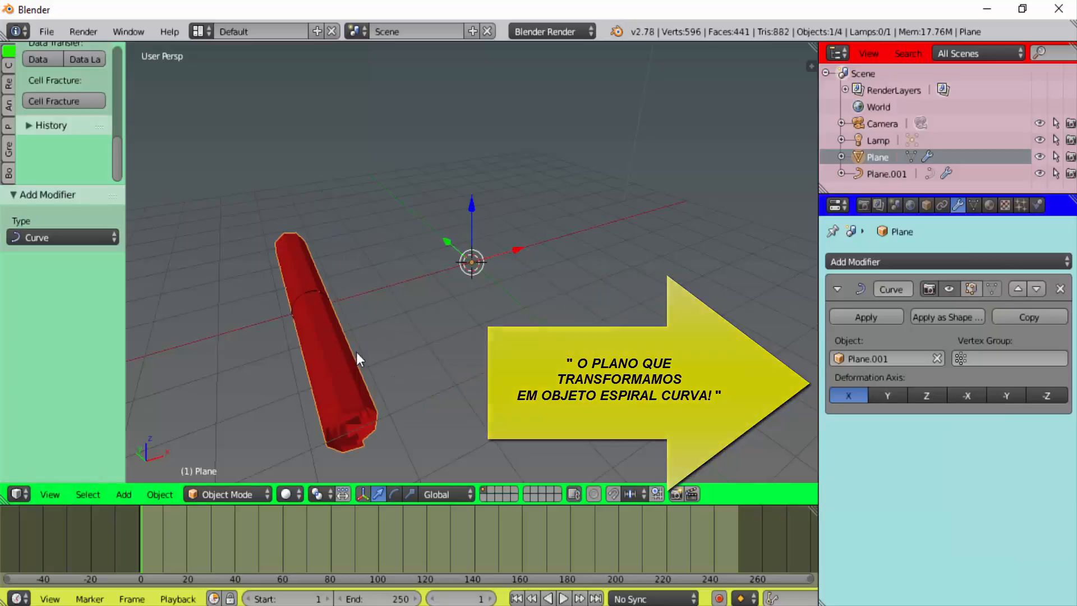
# Step: Move the red plane about 10.641 units along X and stretch it along X by a factor of about 2.126
pyautogui.scroll(-1, 423, 352)
pyautogui.scroll(-1, 422, 352)
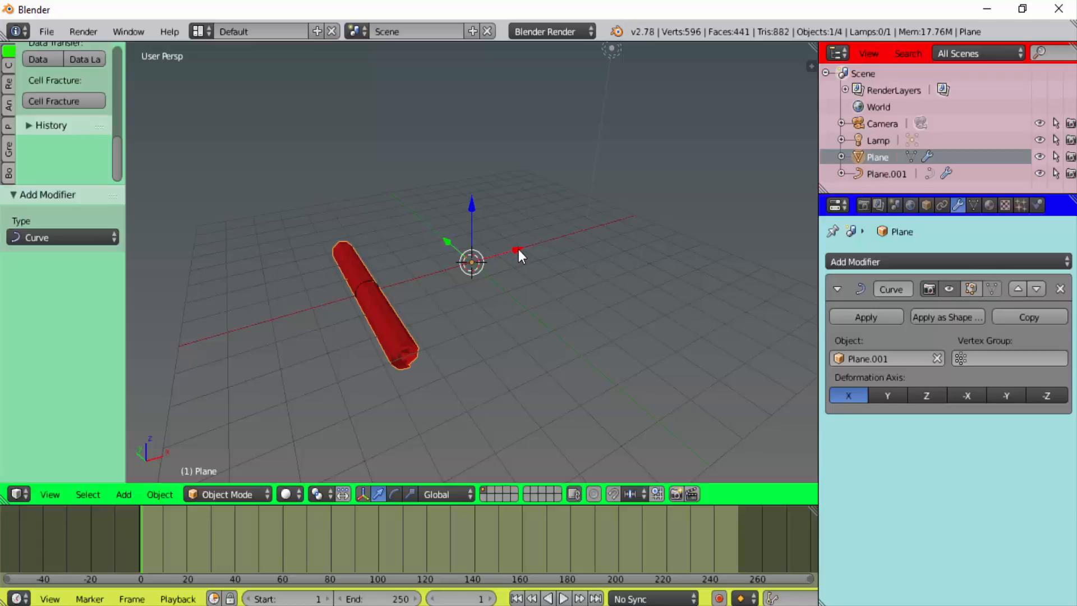
pyautogui.moveTo(518, 250); pyautogui.dragTo(722, 201)
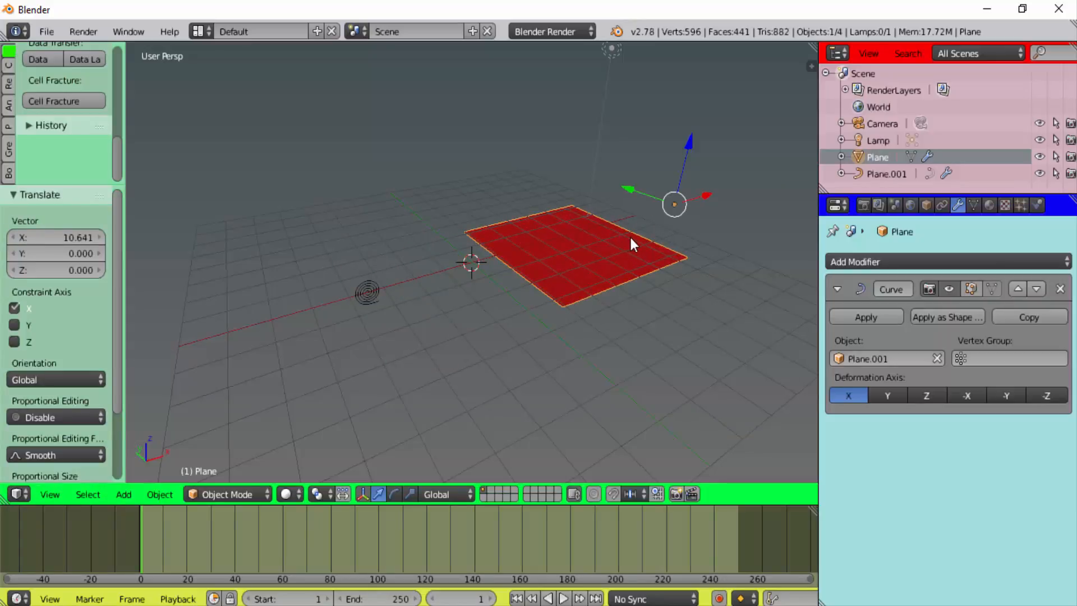
pyautogui.press('s')
pyautogui.press('x')
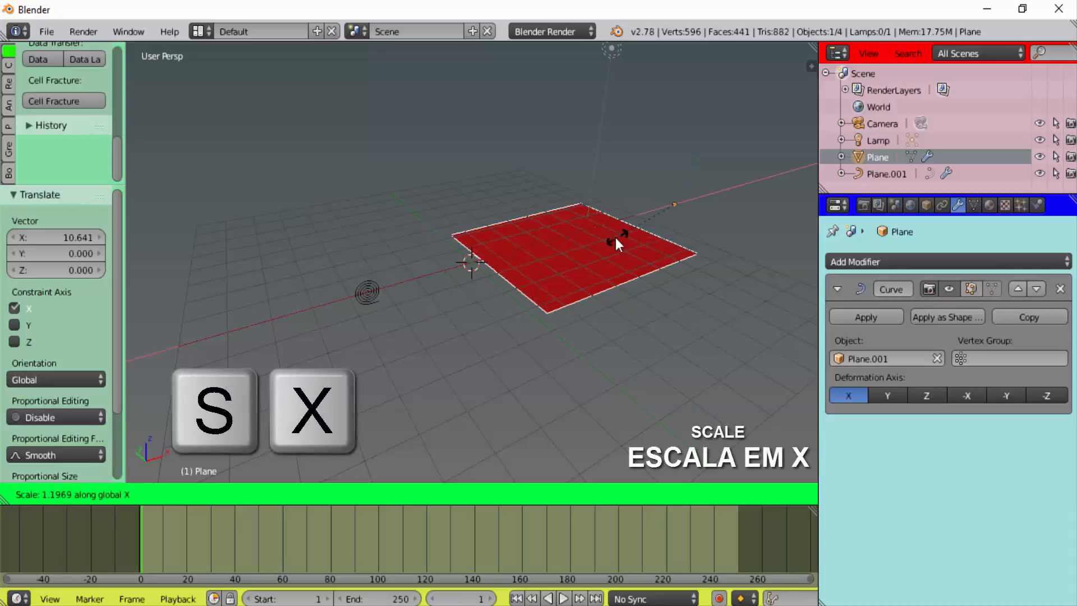
pyautogui.click(571, 254)
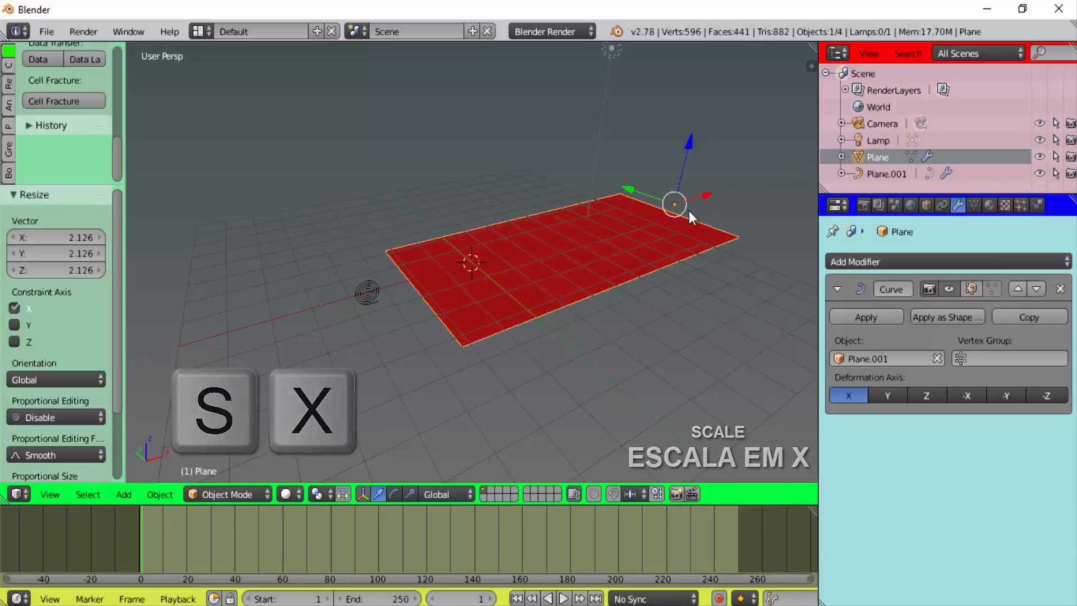
# Step: Shift the red plane about -0.702 units along X, towards the spiral
pyautogui.press('g')
pyautogui.press('x')
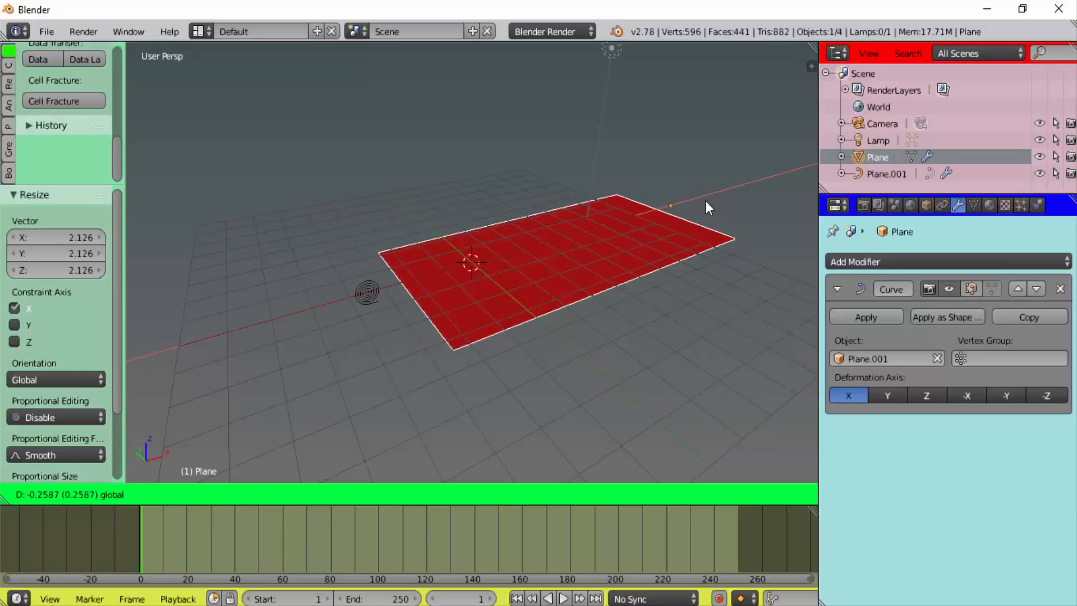
pyautogui.click(679, 206)
# Step: Scale the spiral curve uniformly to about 2.300 and move it about 2.686 units along X
pyautogui.rightClick(374, 288)
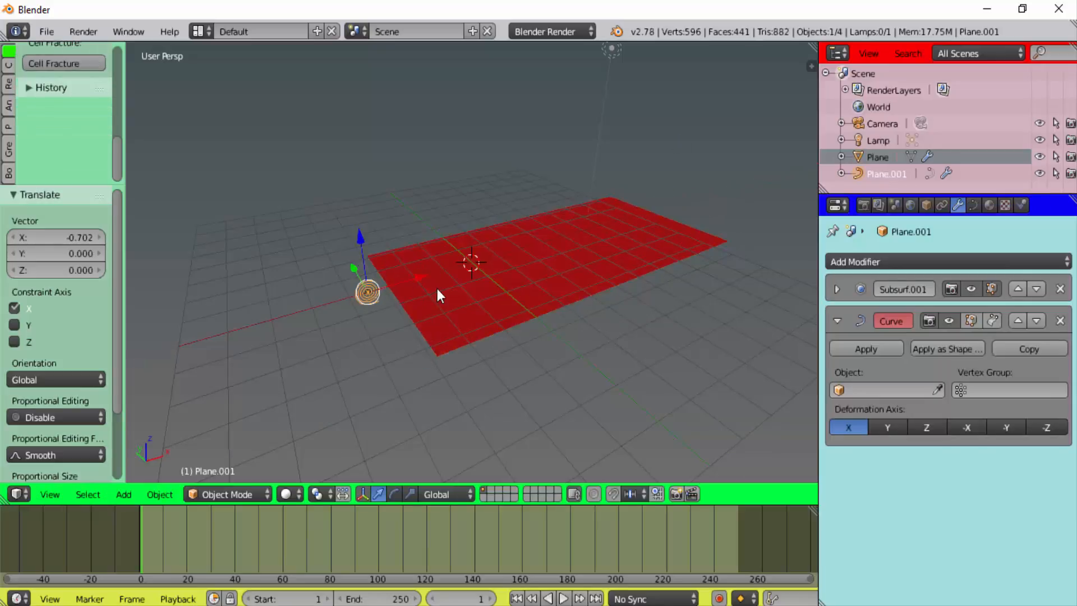
pyautogui.press('s')
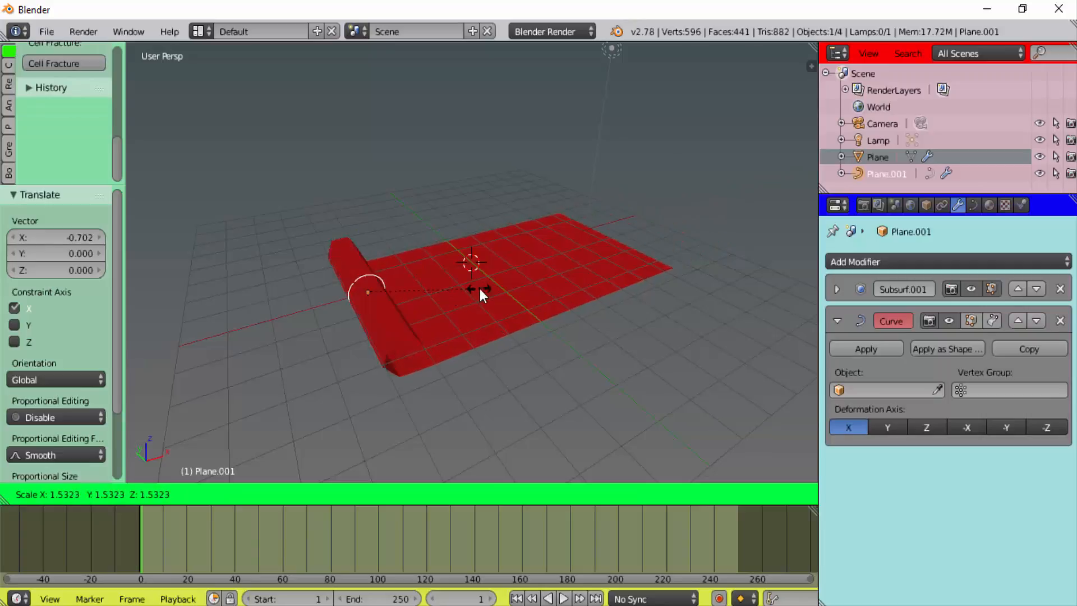
pyautogui.click(535, 278)
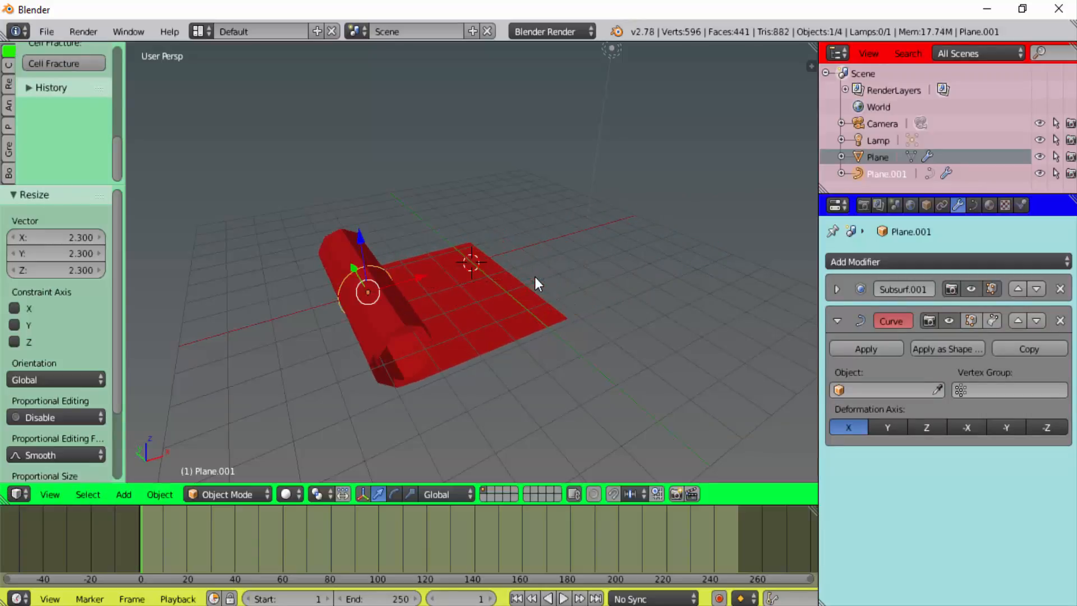
pyautogui.press('g')
pyautogui.press('x')
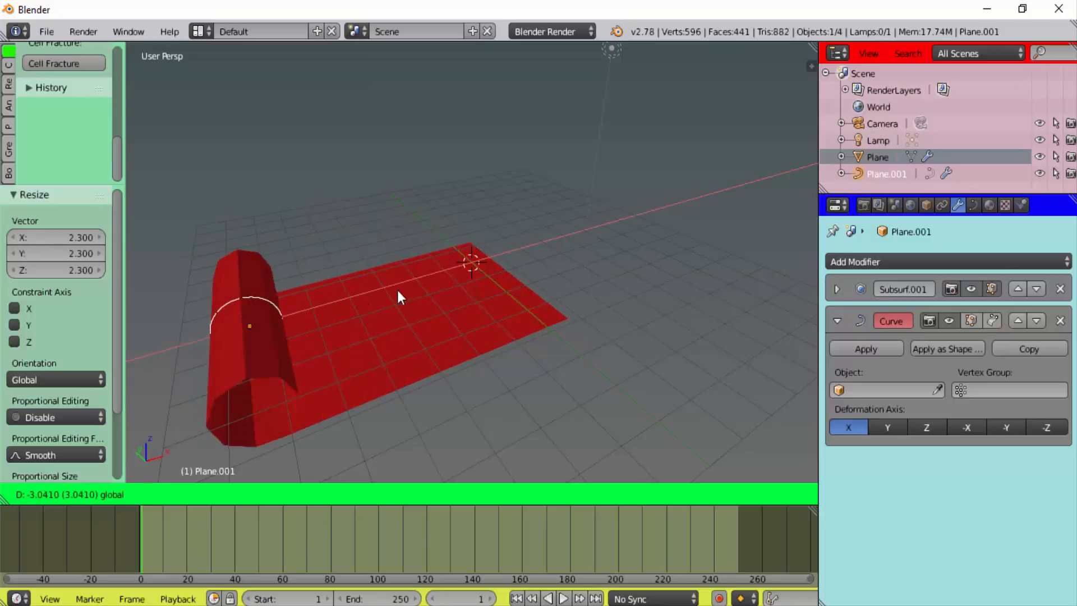
pyautogui.click(511, 274)
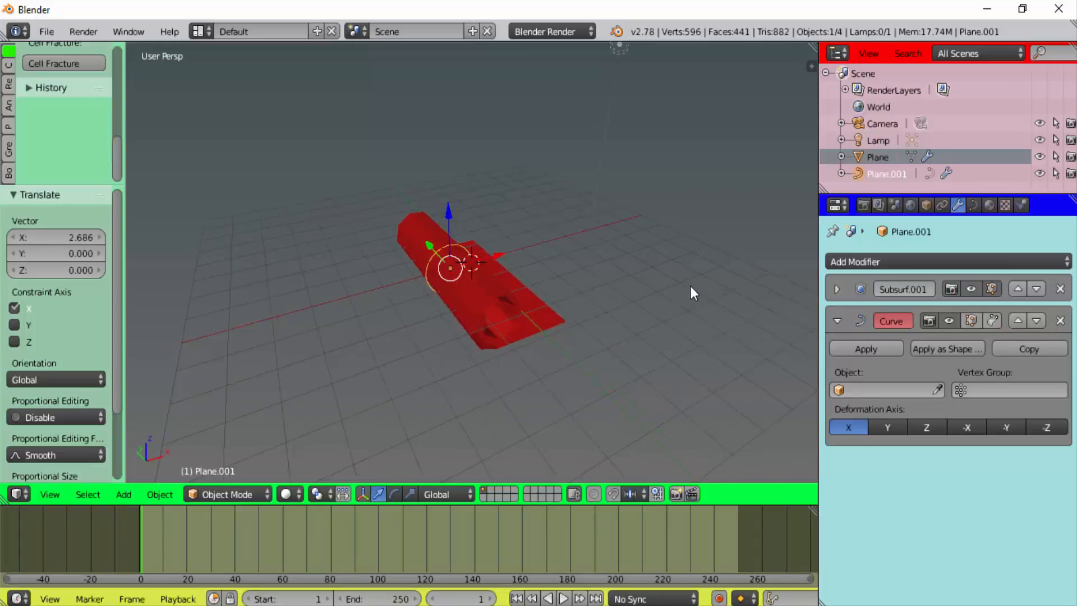
# Step: Slide the spiral curve about 9.064 units along X over the carpet and back beyond the carpet's starting end
pyautogui.moveTo(691, 286); pyautogui.dragTo(566, 260, button='middle')
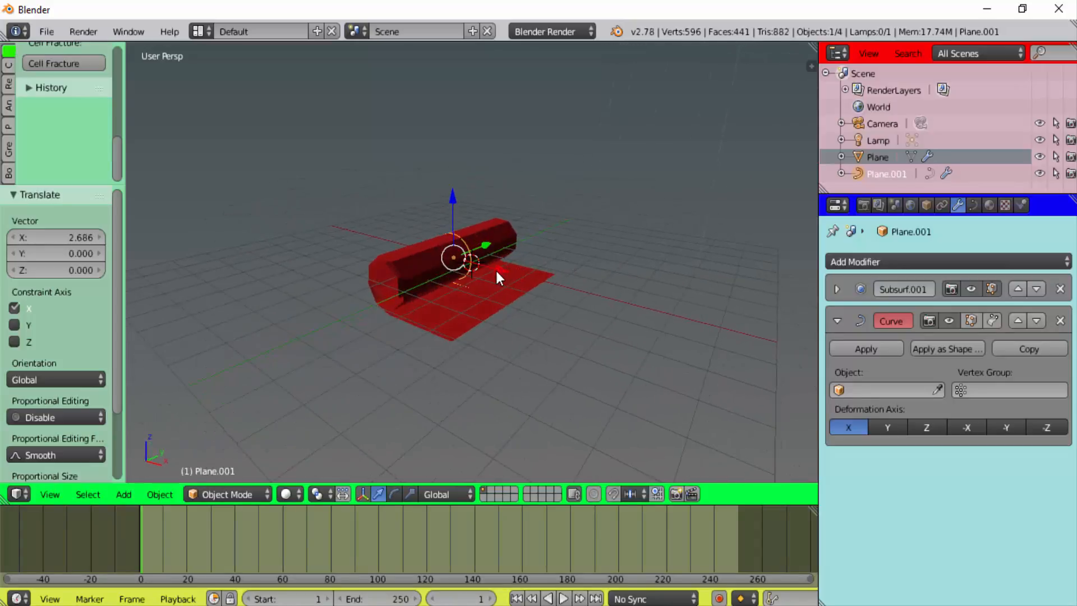
pyautogui.press('g')
pyautogui.press('x')
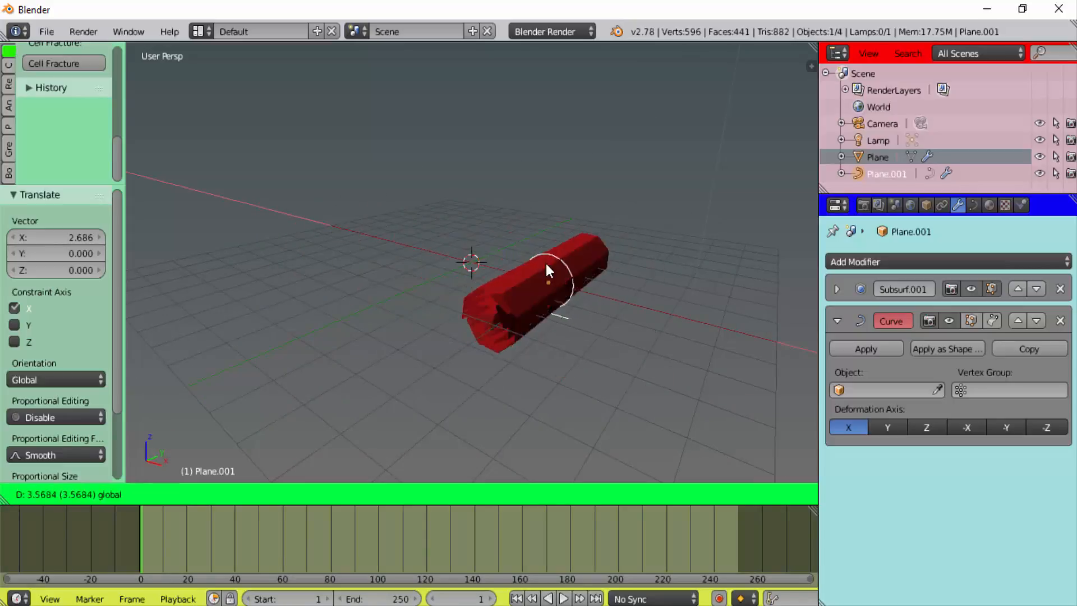
pyautogui.click(462, 247)
pyautogui.moveTo(461, 247); pyautogui.dragTo(503, 332, button='middle')
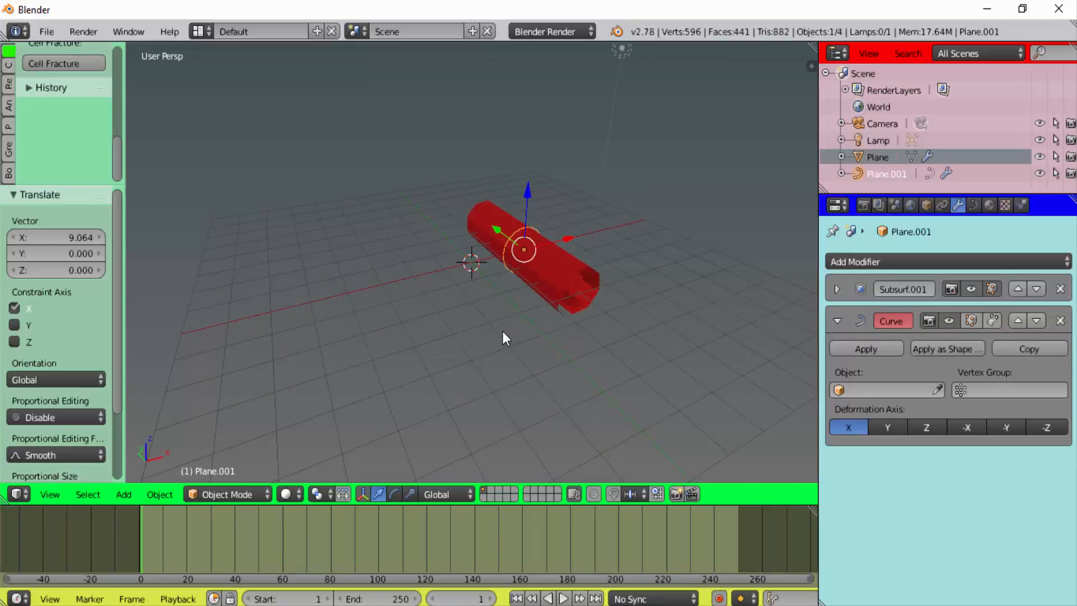
pyautogui.scroll(-3, 504, 324)
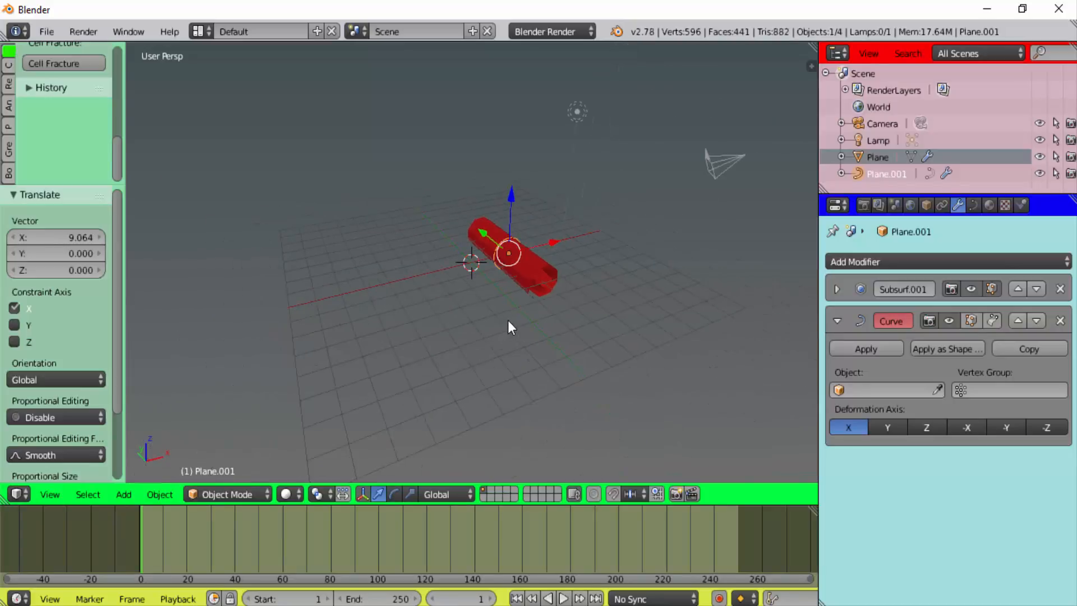
pyautogui.moveTo(555, 236); pyautogui.dragTo(513, 274)
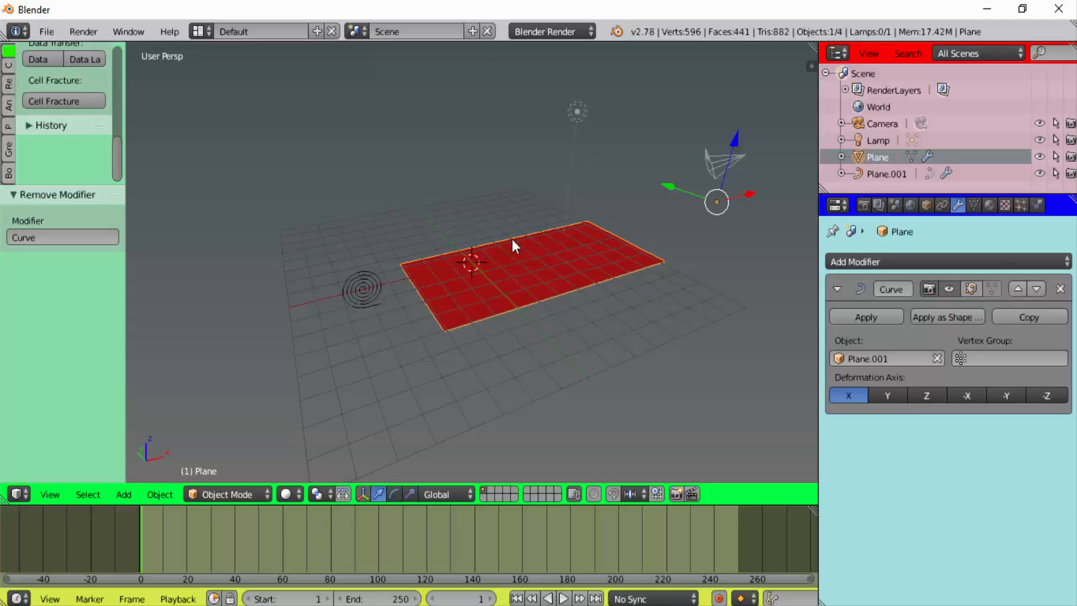
# Step: Insert a LocRotScale keyframe for the spiral curve at frame 1
pyautogui.click(368, 288)
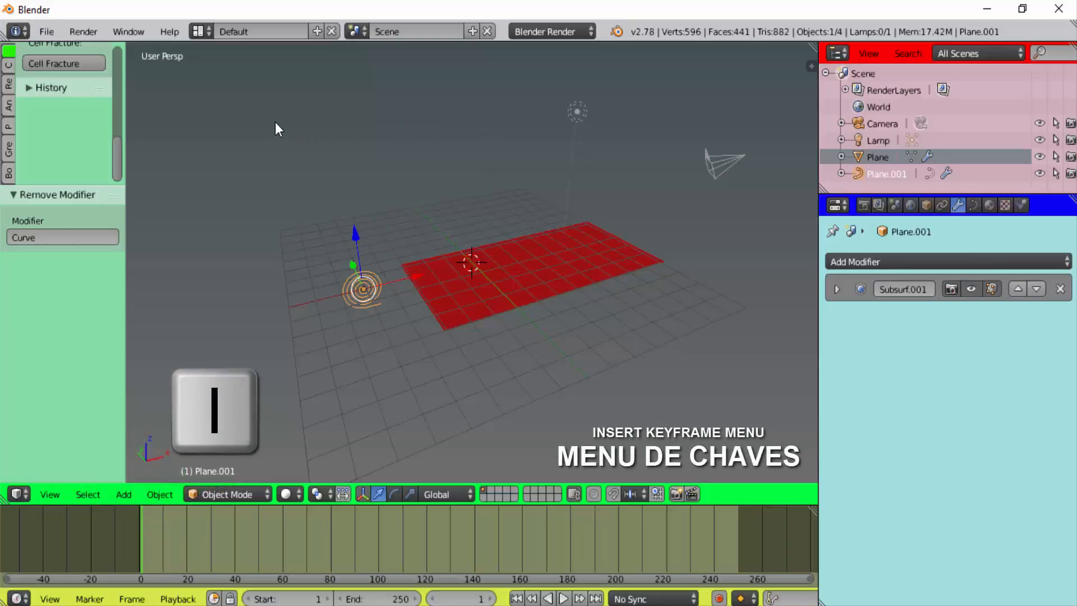
pyautogui.press('i')
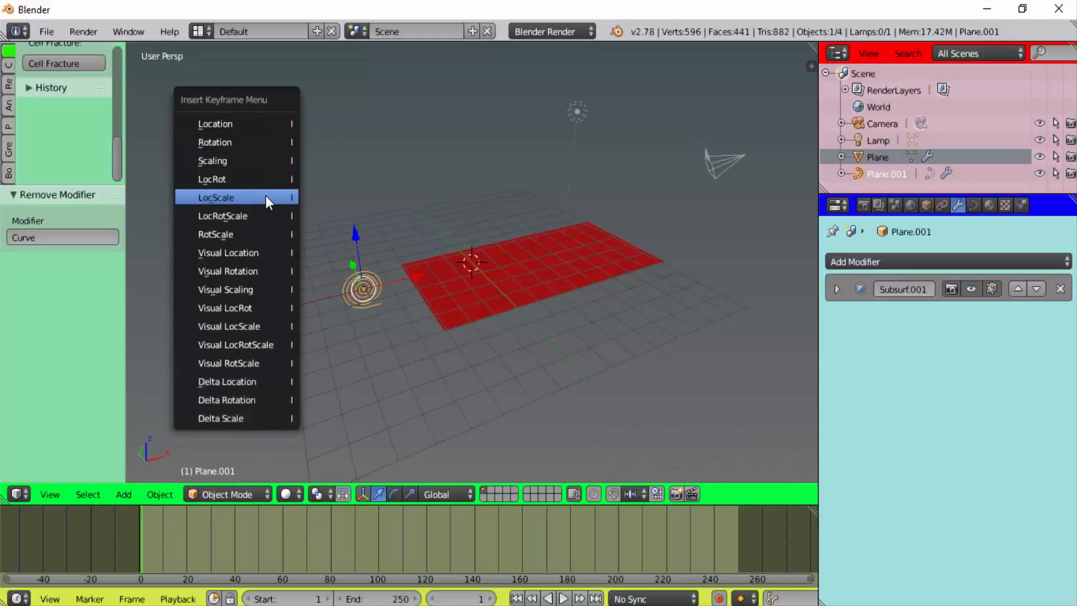
pyautogui.click(278, 218)
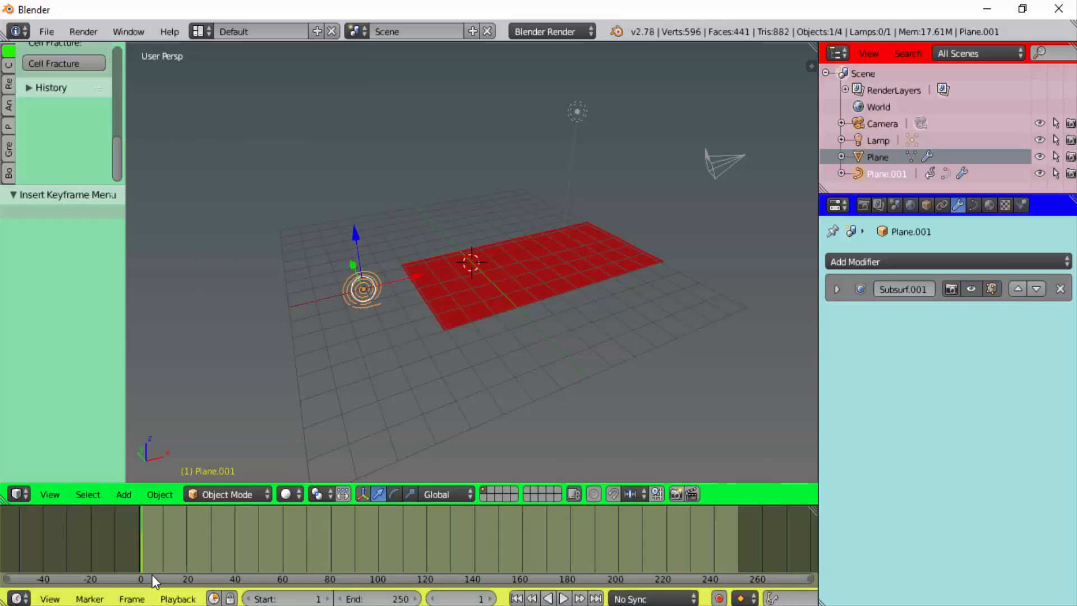
# Step: At frame 60, move the spiral curve about 14.944 units along X and insert a LocRotScale keyframe
pyautogui.click(283, 541)
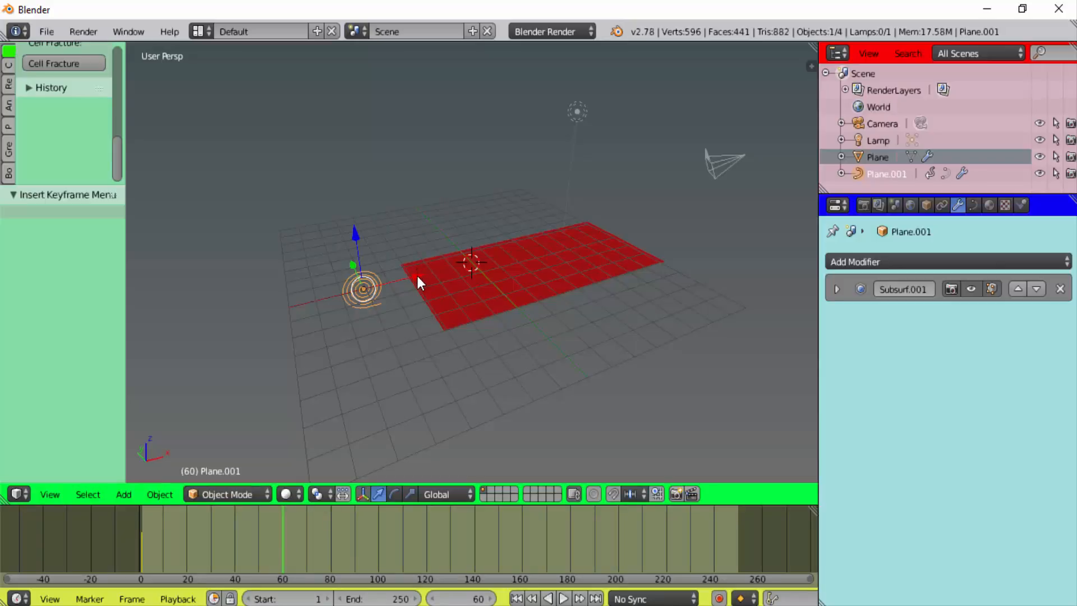
pyautogui.moveTo(417, 276); pyautogui.dragTo(684, 243)
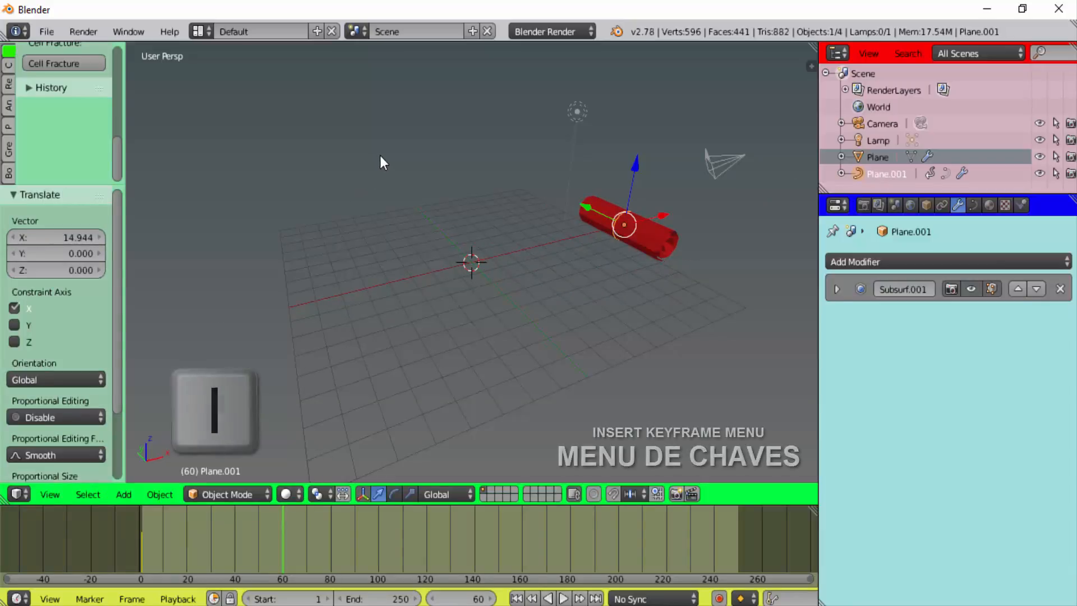
pyautogui.press('i')
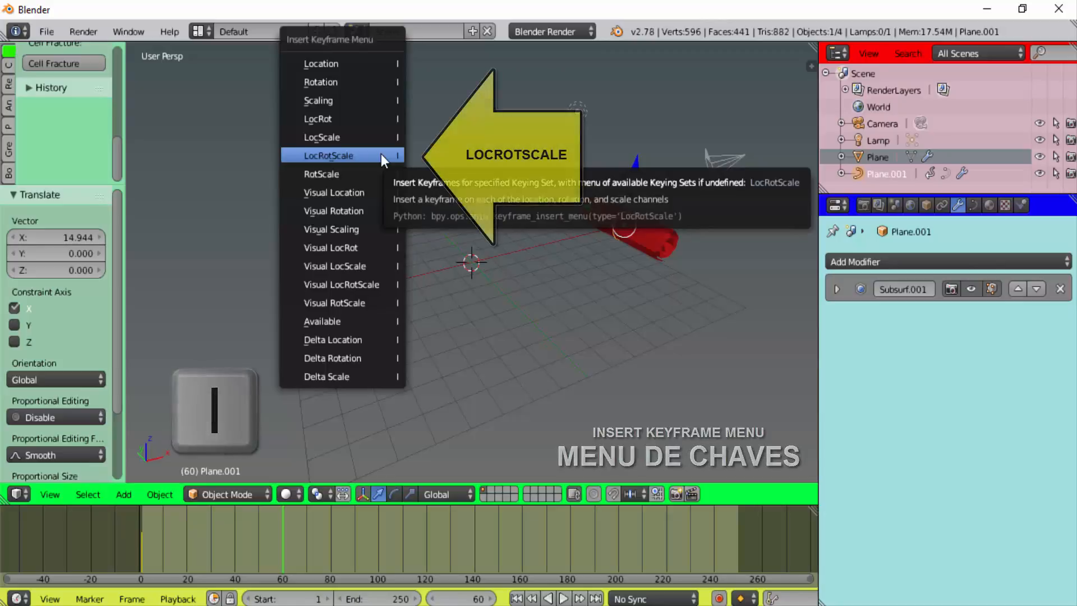
pyautogui.click(344, 156)
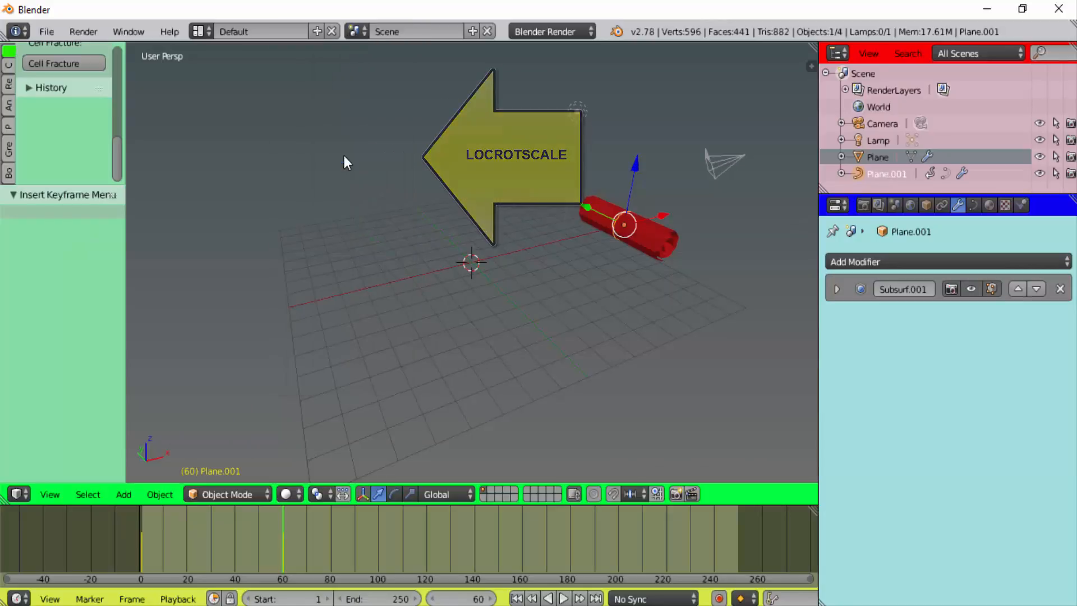
# Step: Play the rolling animation from the first frame to check it and return to frame 1
pyautogui.click(516, 599)
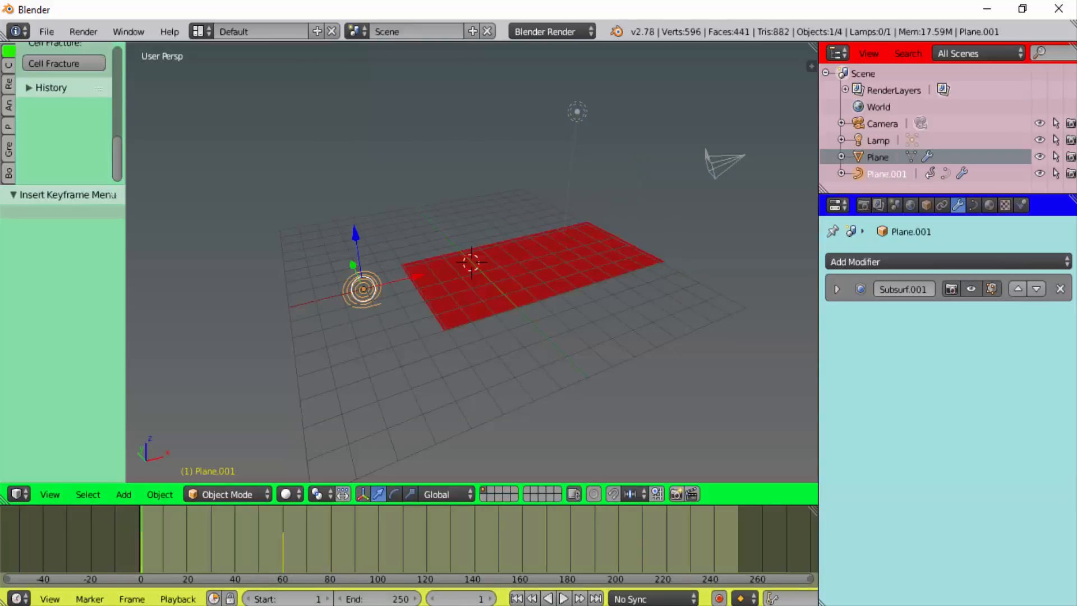
pyautogui.click(564, 600)
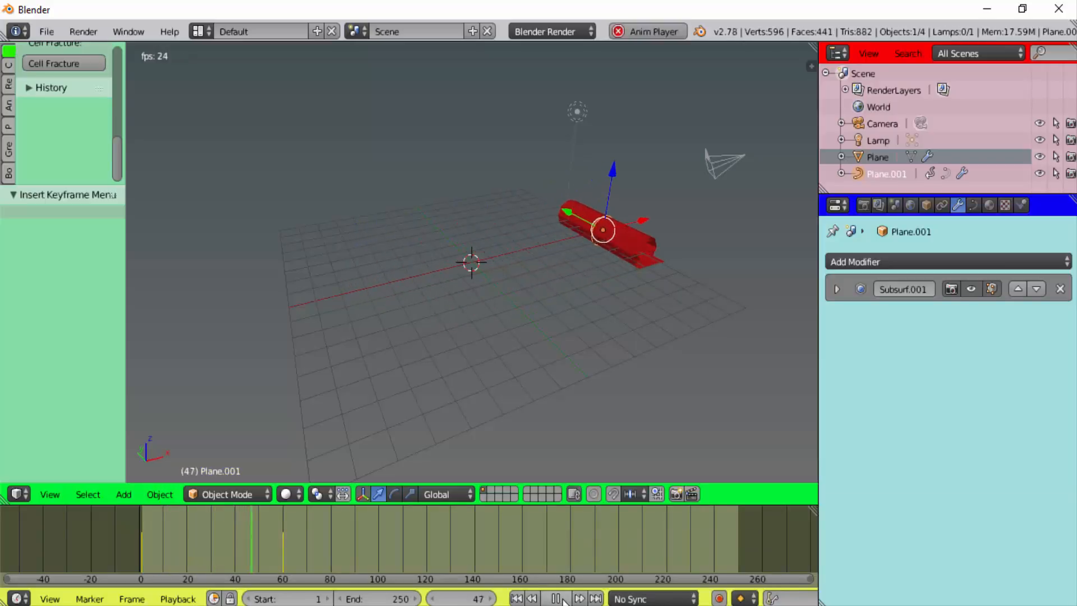
pyautogui.click(564, 599)
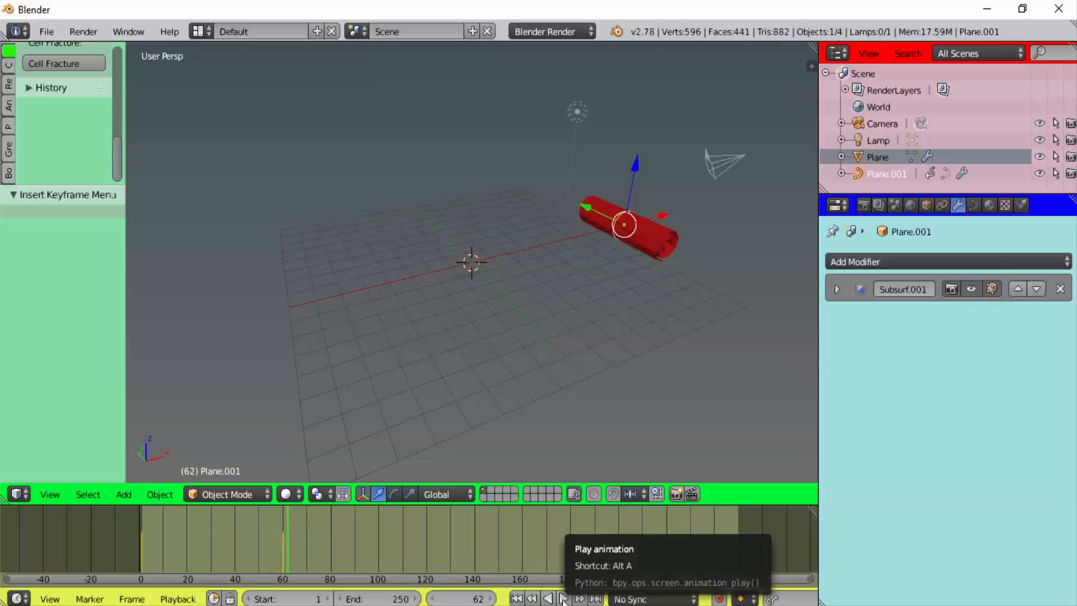
pyautogui.click(564, 600)
pyautogui.click(564, 599)
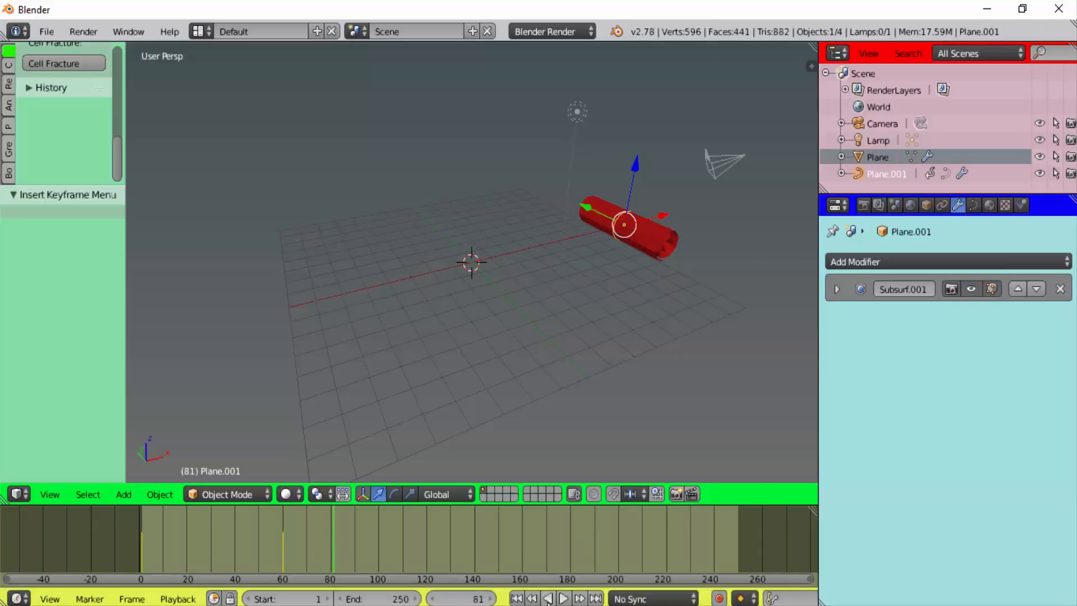
pyautogui.click(516, 599)
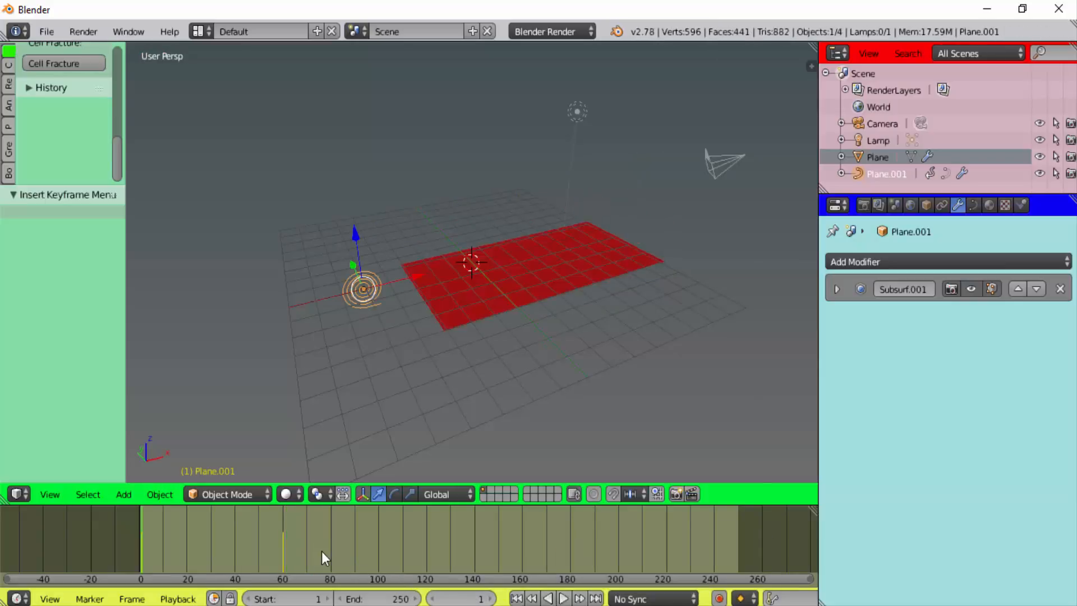
# Step: Insert a LocRotScale keyframe for the spiral curve at frame 80 to hold its position
pyautogui.click(330, 537)
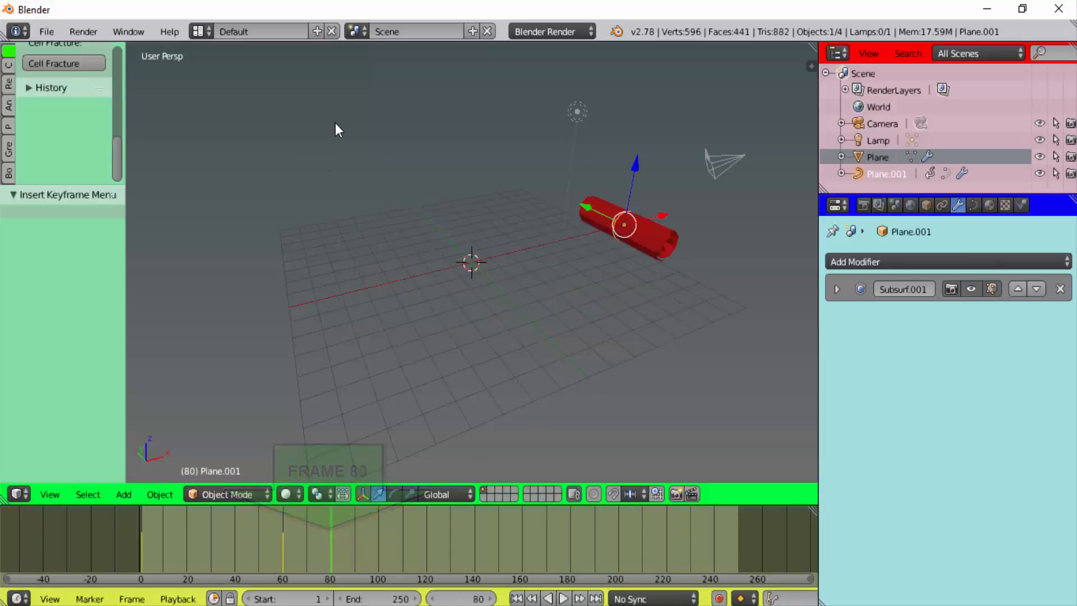
pyautogui.press('i')
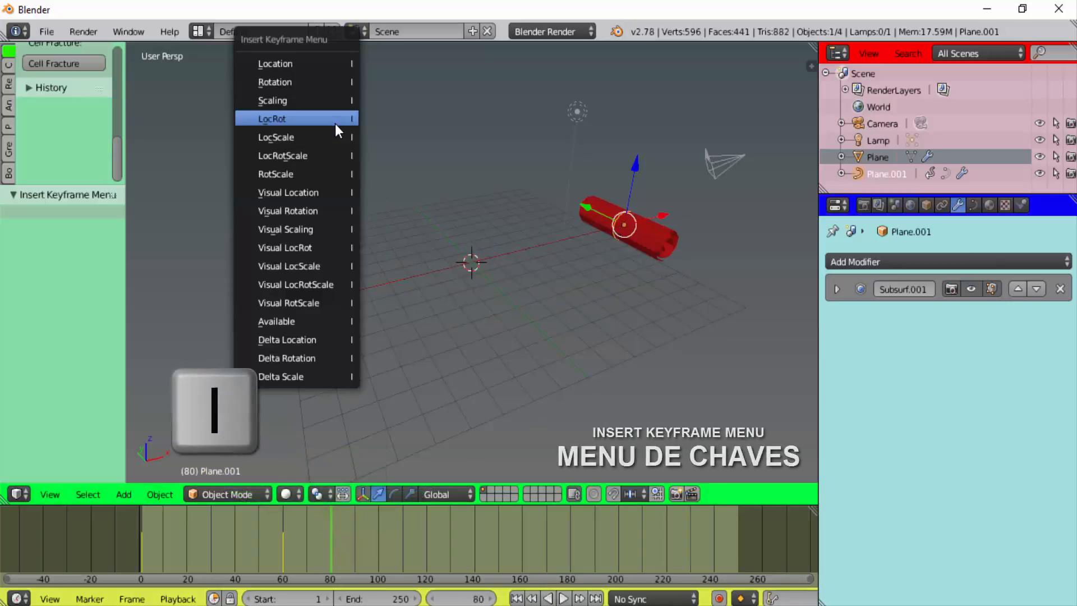
pyautogui.click(331, 156)
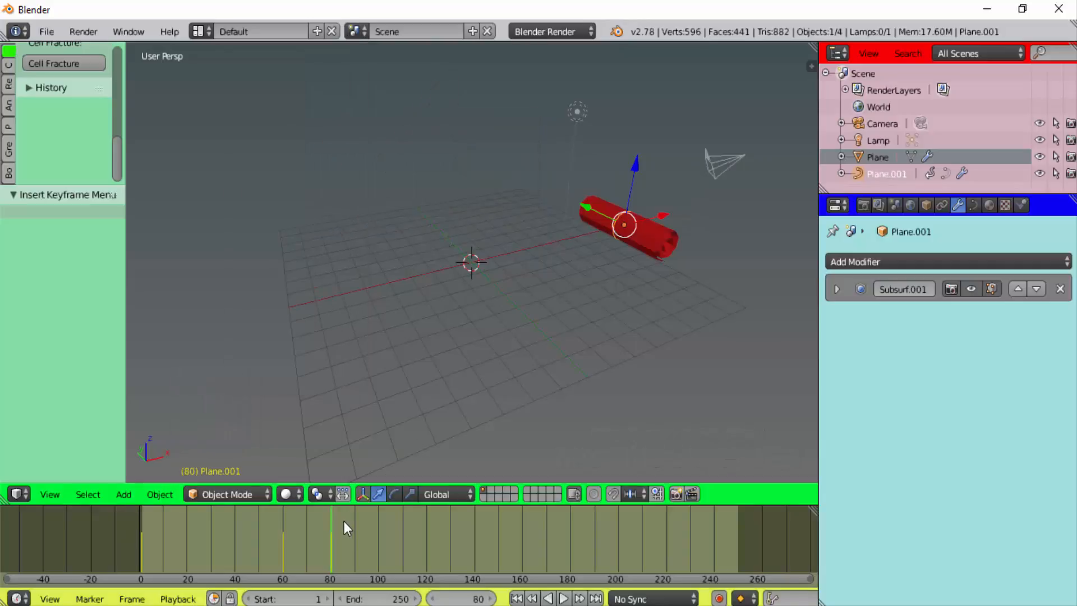
# Step: At frame 140, move the spiral curve about -16.360 units along X and insert a keyframe for it
pyautogui.click(473, 541)
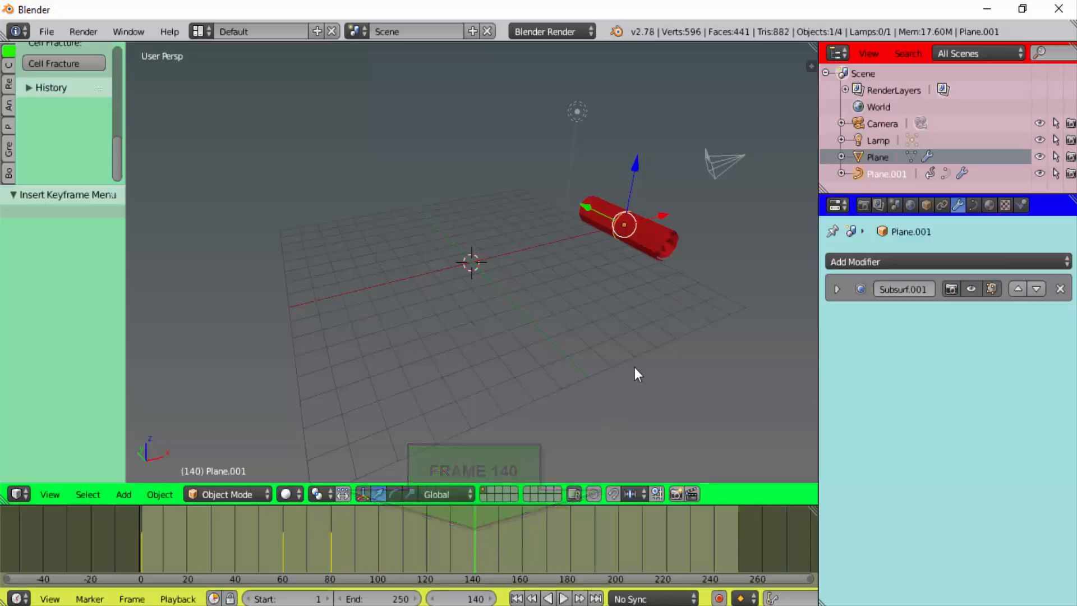
pyautogui.moveTo(665, 214); pyautogui.dragTo(369, 294)
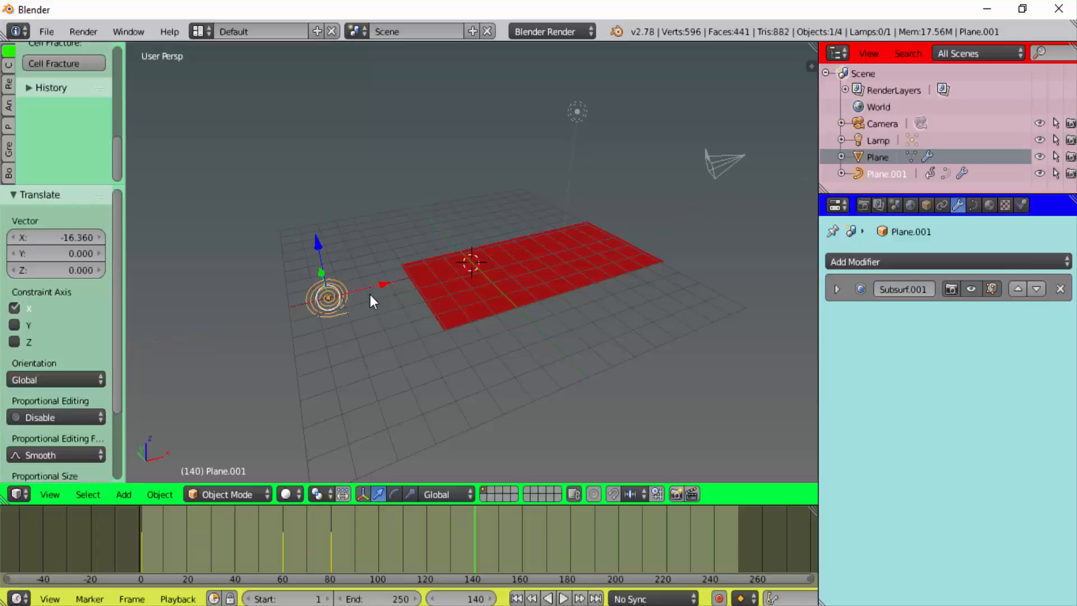
pyautogui.press('i')
pyautogui.click(419, 161)
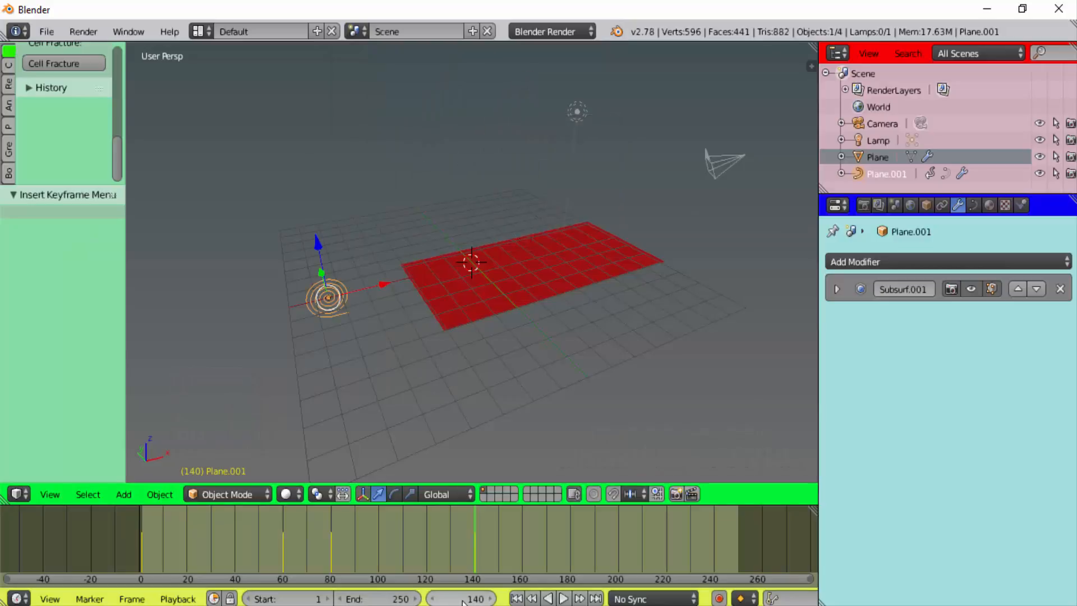
# Step: Set the animation's end frame to 150 and choose the HDTV 720p render preset
pyautogui.click(391, 599)
pyautogui.write('1')
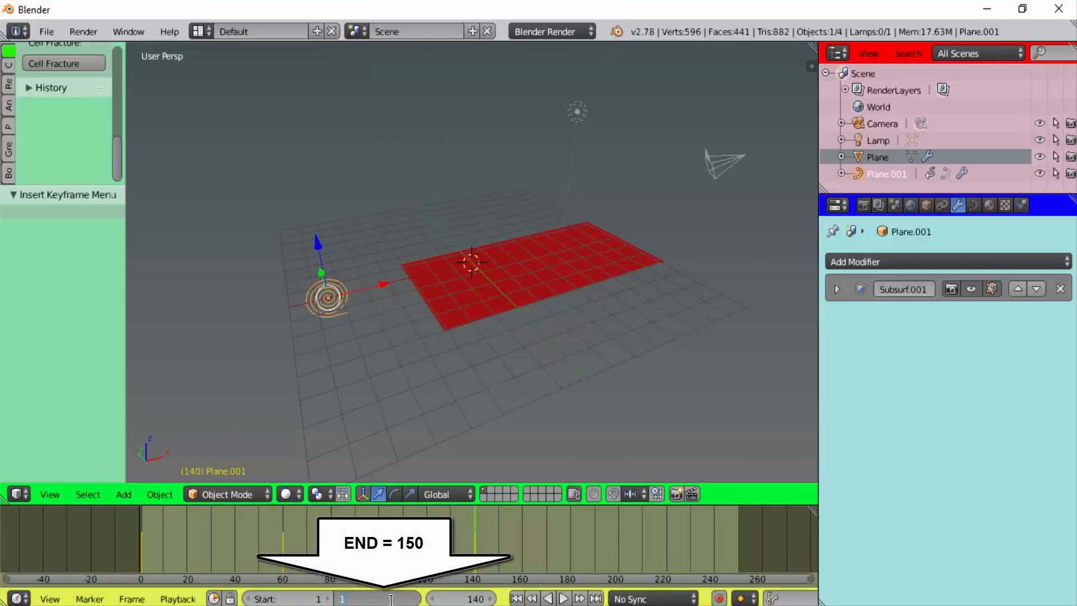
pyautogui.write('50')
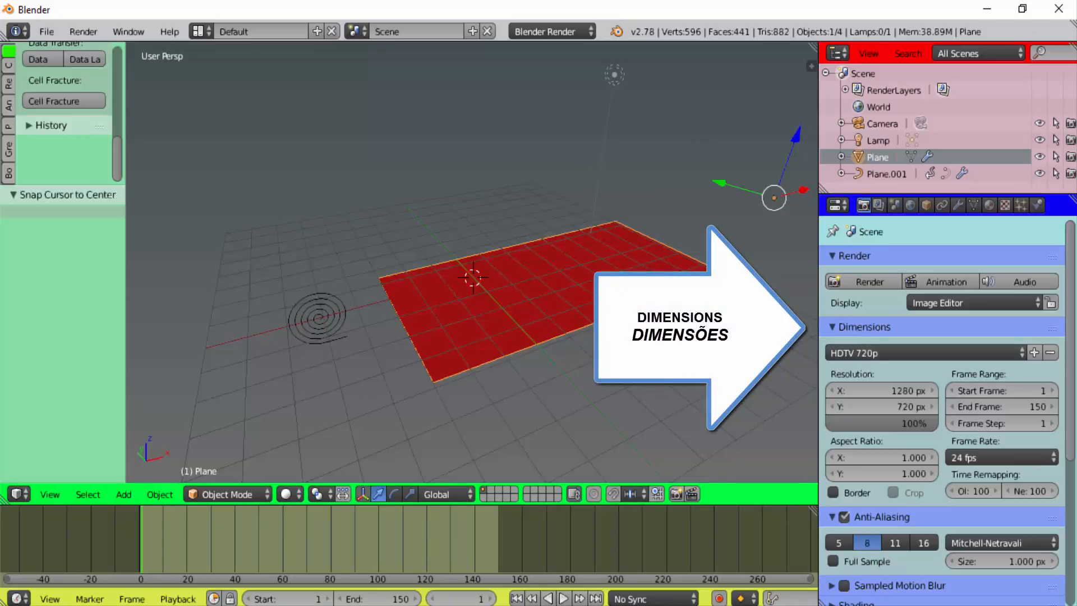
pyautogui.click(872, 352)
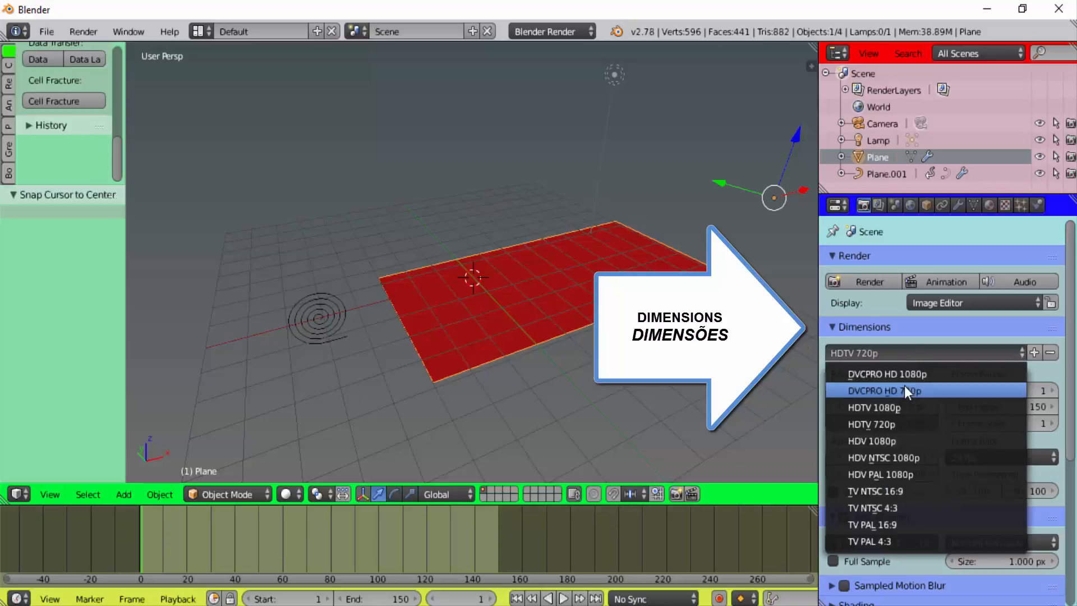
pyautogui.click(877, 425)
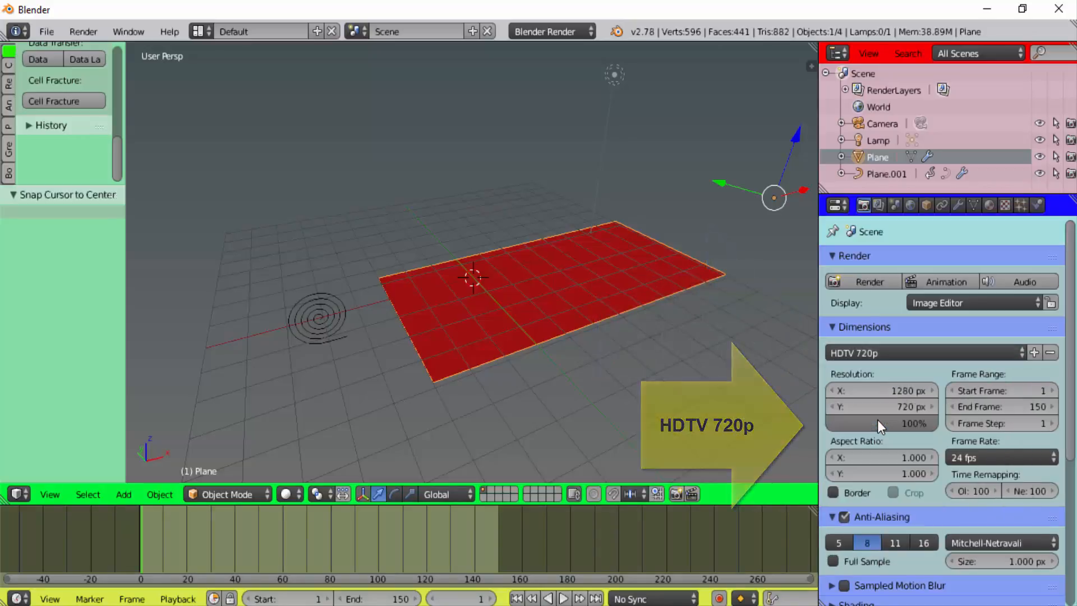
# Step: Confirm the render output path "/tmp\tapete vermelho" and set its file format to AVI JPEG
pyautogui.scroll(-10, 881, 415)
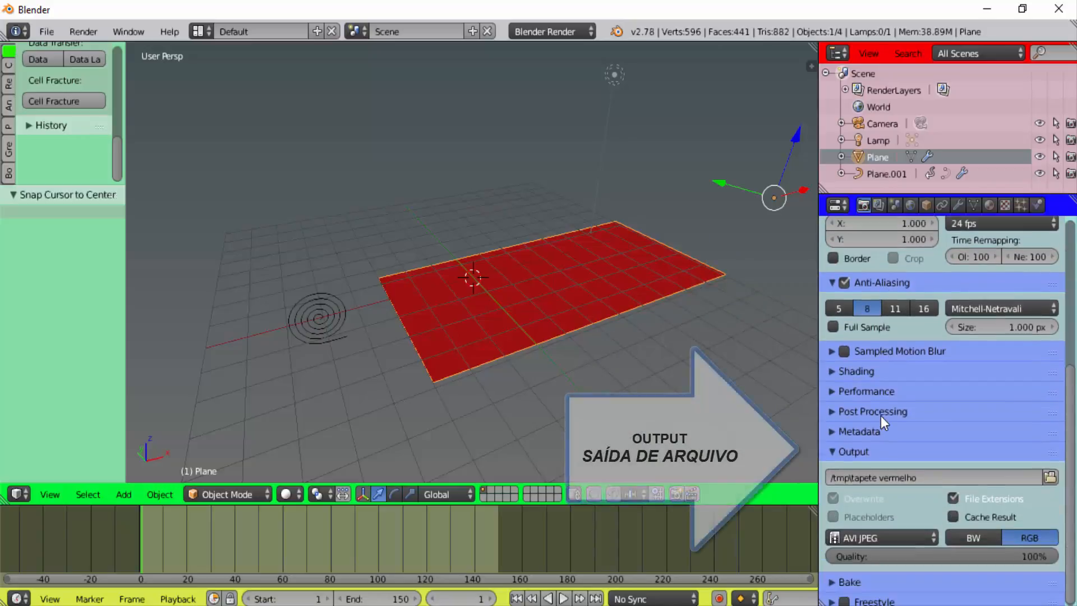
pyautogui.click(856, 477)
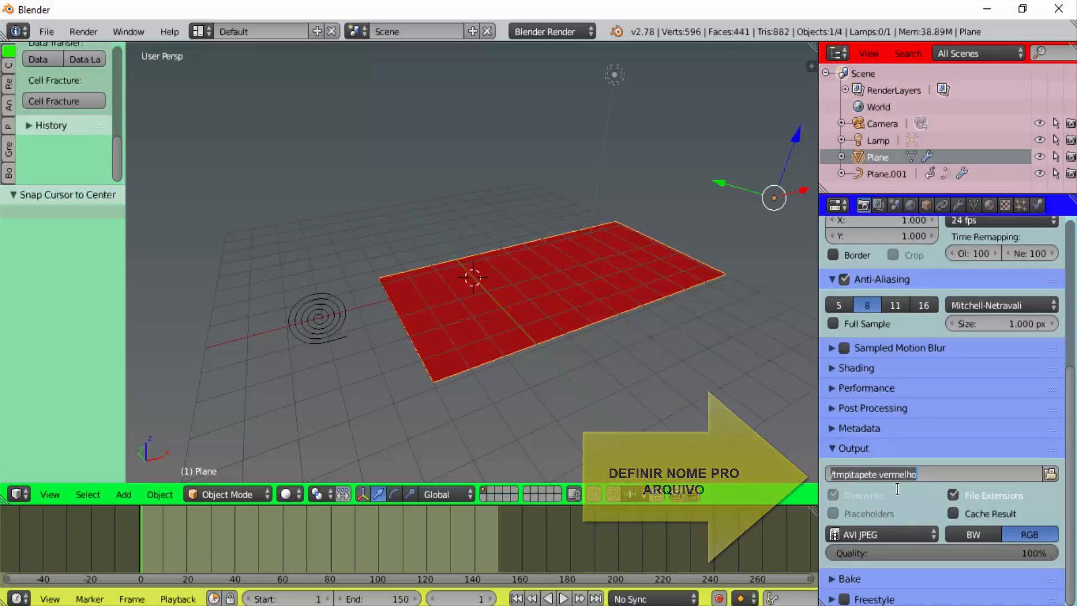
pyautogui.press('Return')
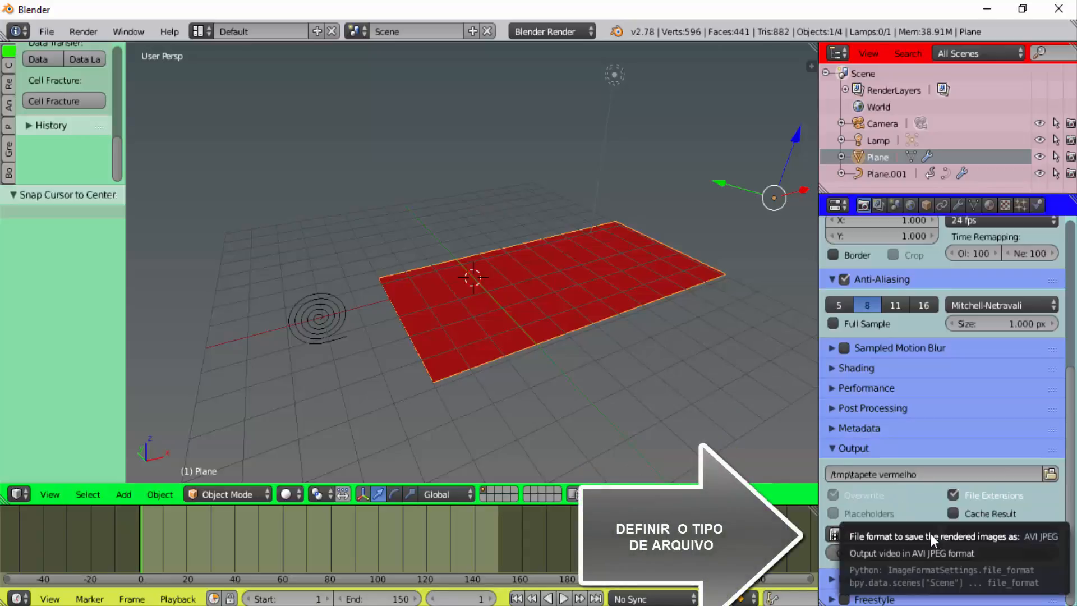
pyautogui.click(930, 533)
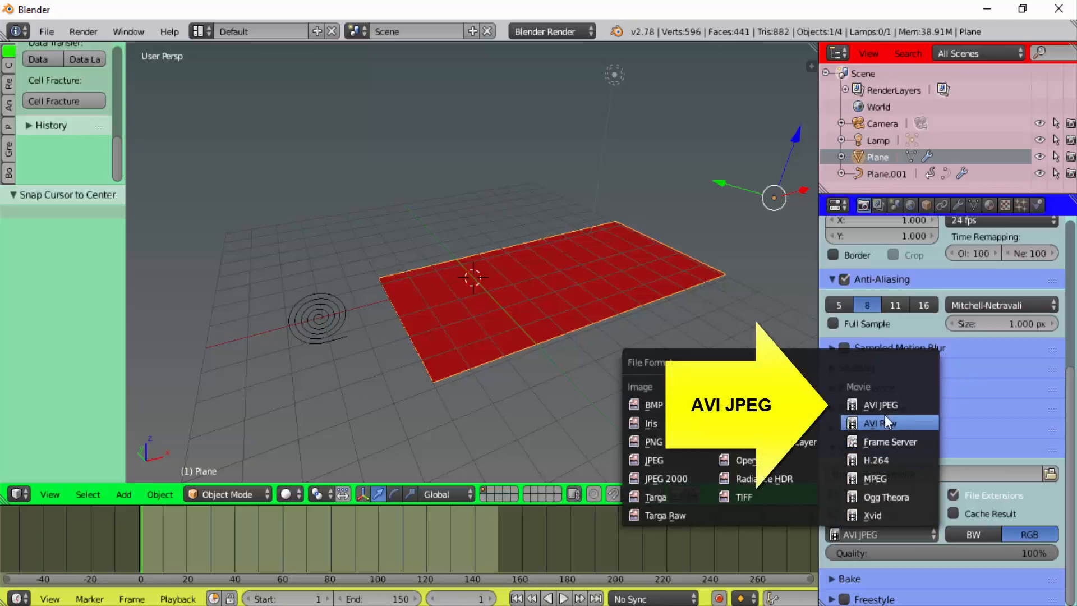
pyautogui.click(897, 405)
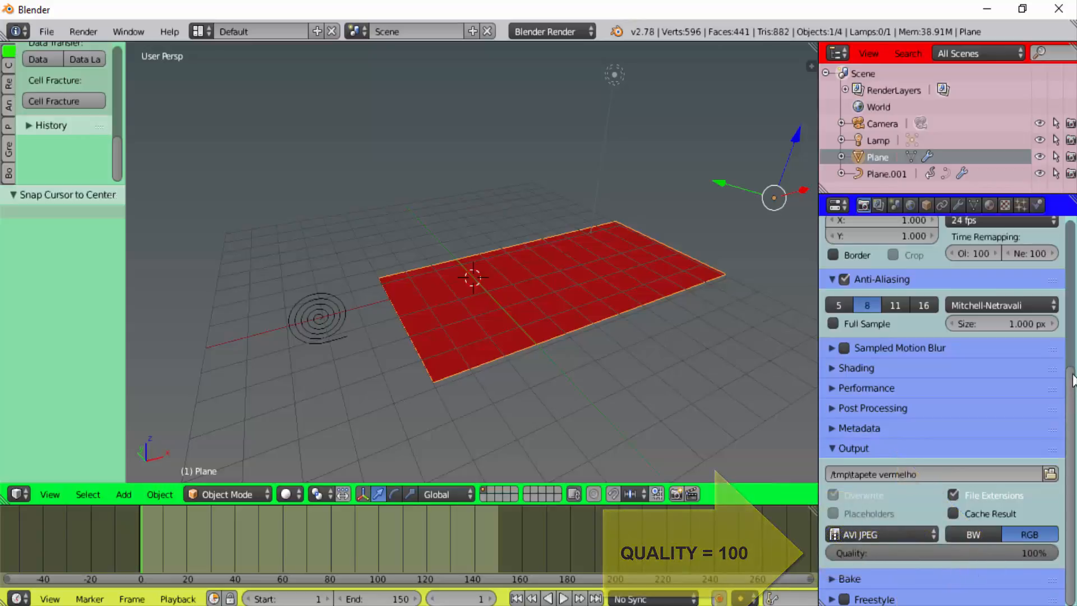
# Step: Render the full carpet animation to the output file
pyautogui.moveTo(1071, 404); pyautogui.dragTo(1069, 209)
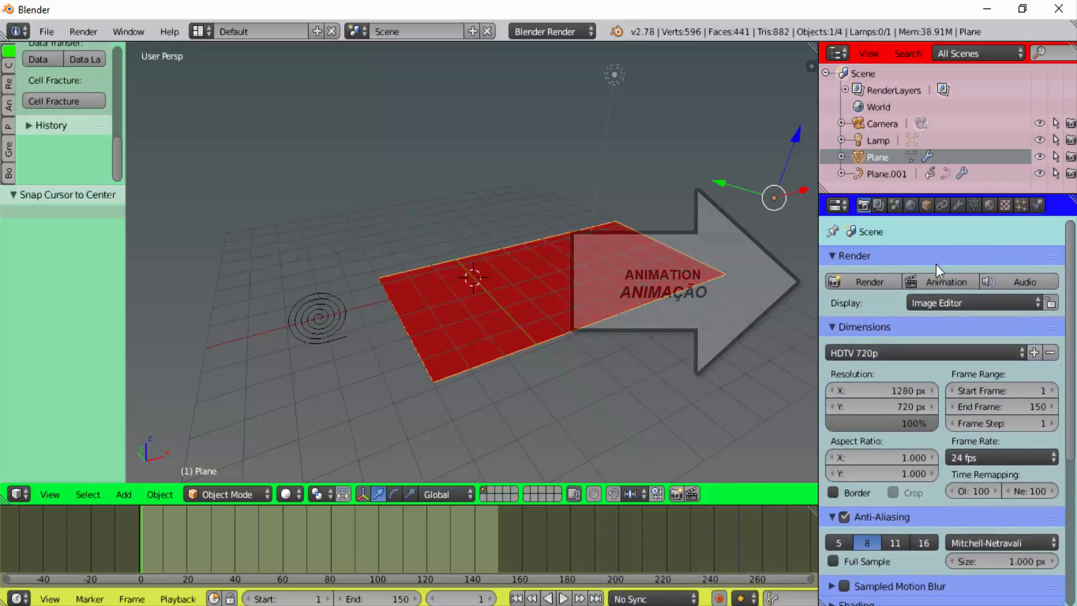
pyautogui.click(930, 281)
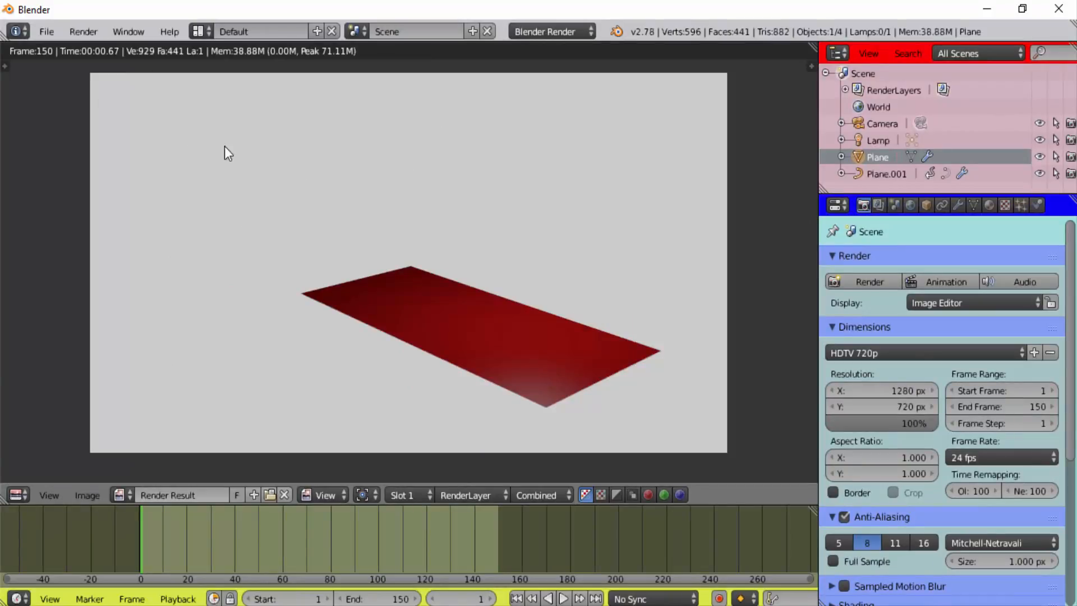
# Step: Play the rendered carpet animation to review it and close the playback window
pyautogui.click(85, 33)
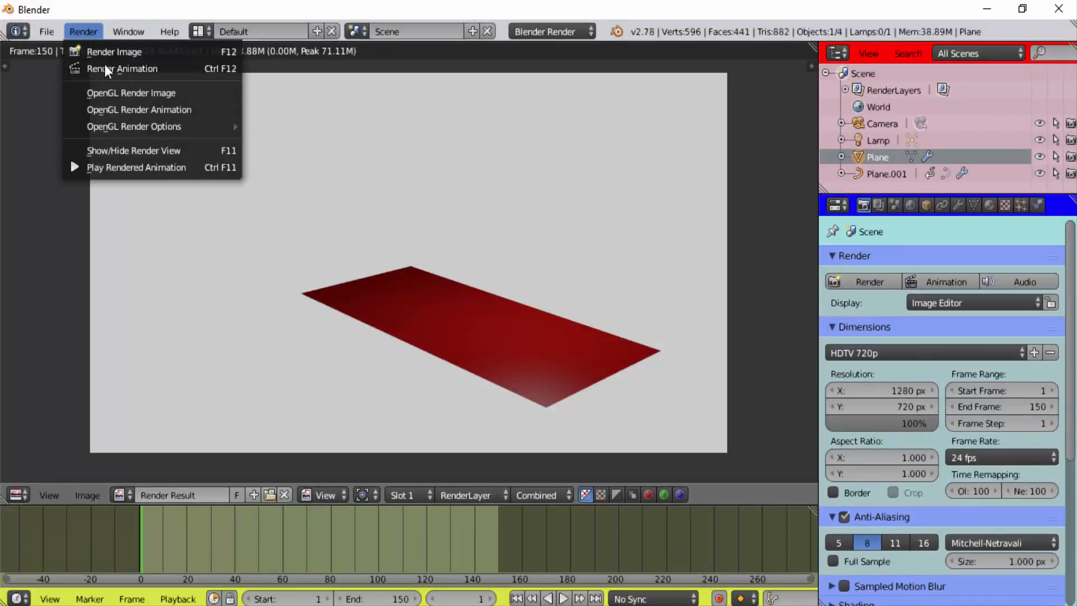
pyautogui.click(109, 168)
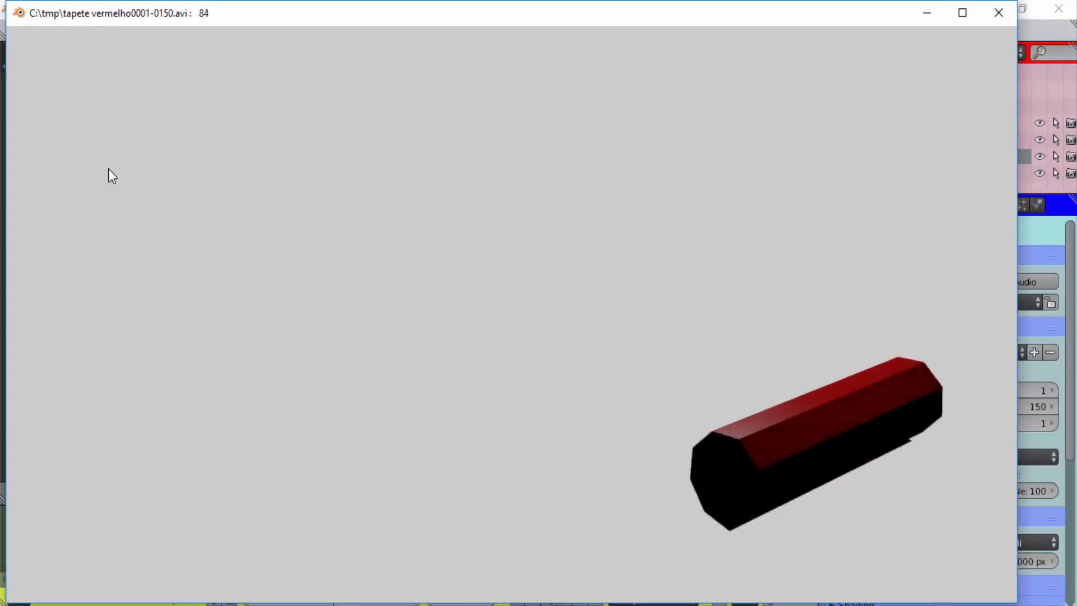
pyautogui.moveTo(109, 170); pyautogui.dragTo(331, 270)
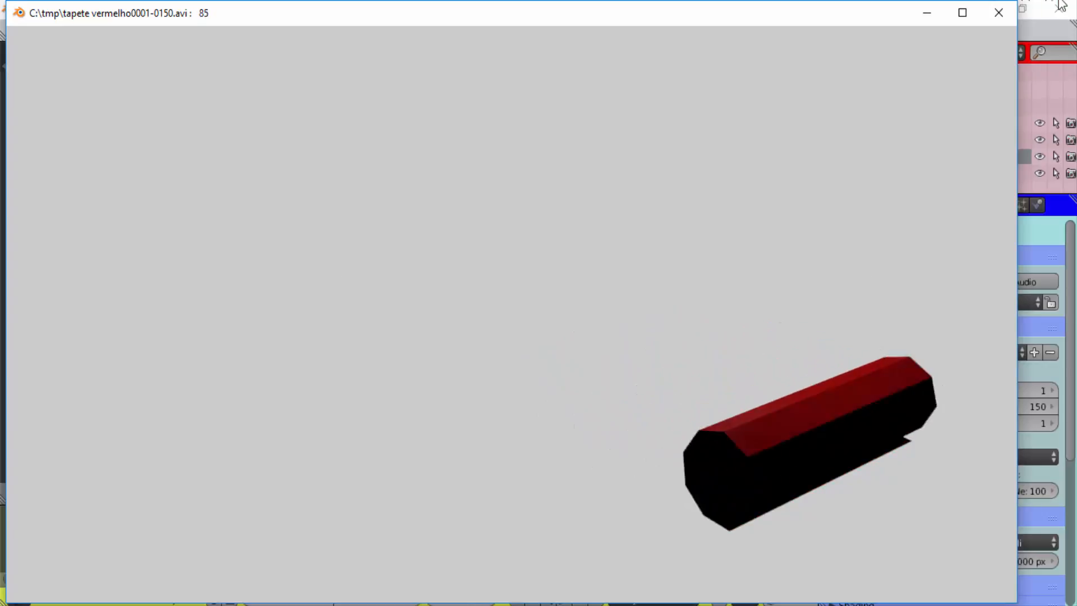
pyautogui.click(999, 14)
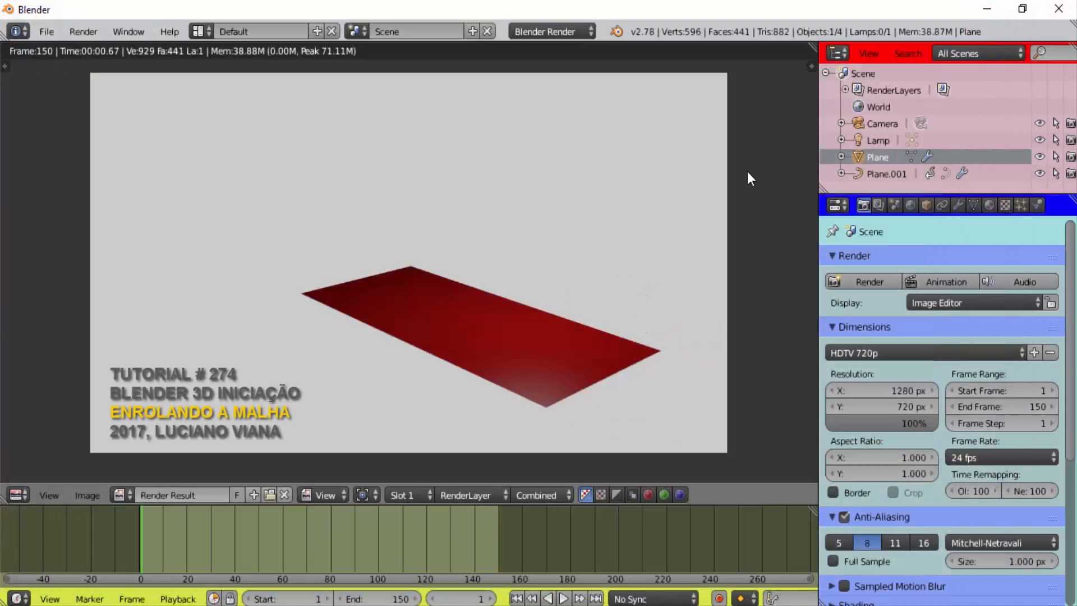